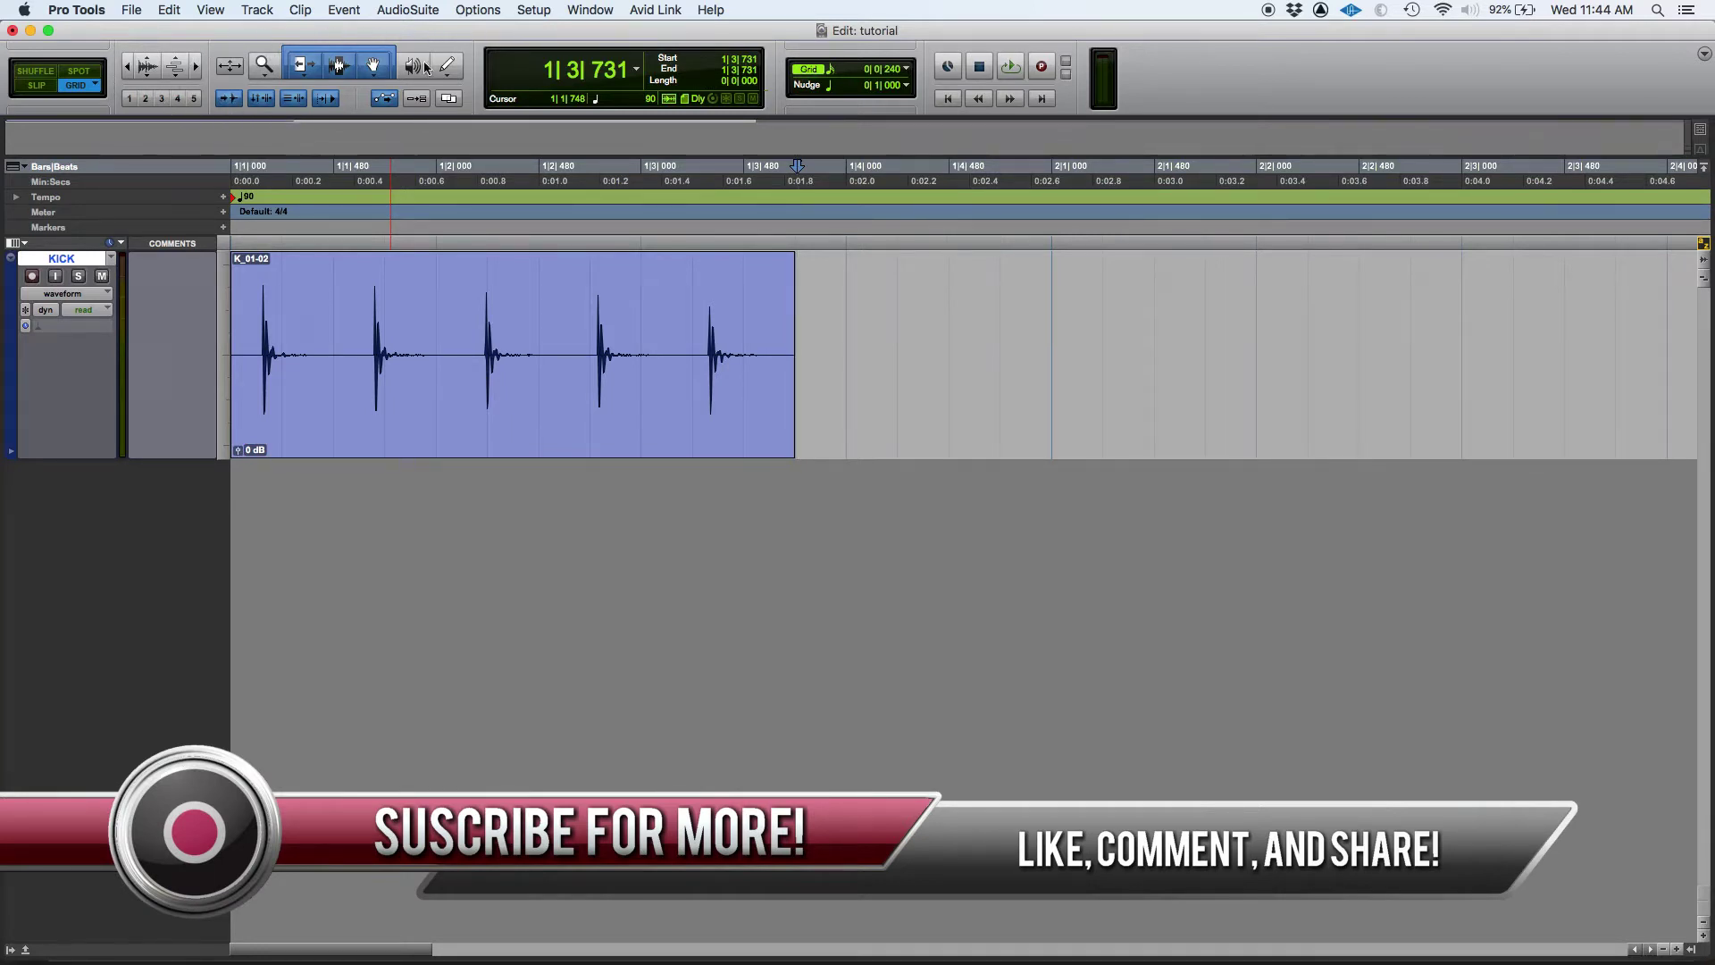
Toggle Tab to Transients off and back on, then place the edit cursor at 1|2|480 on the KICK clip
left_click(232, 104)
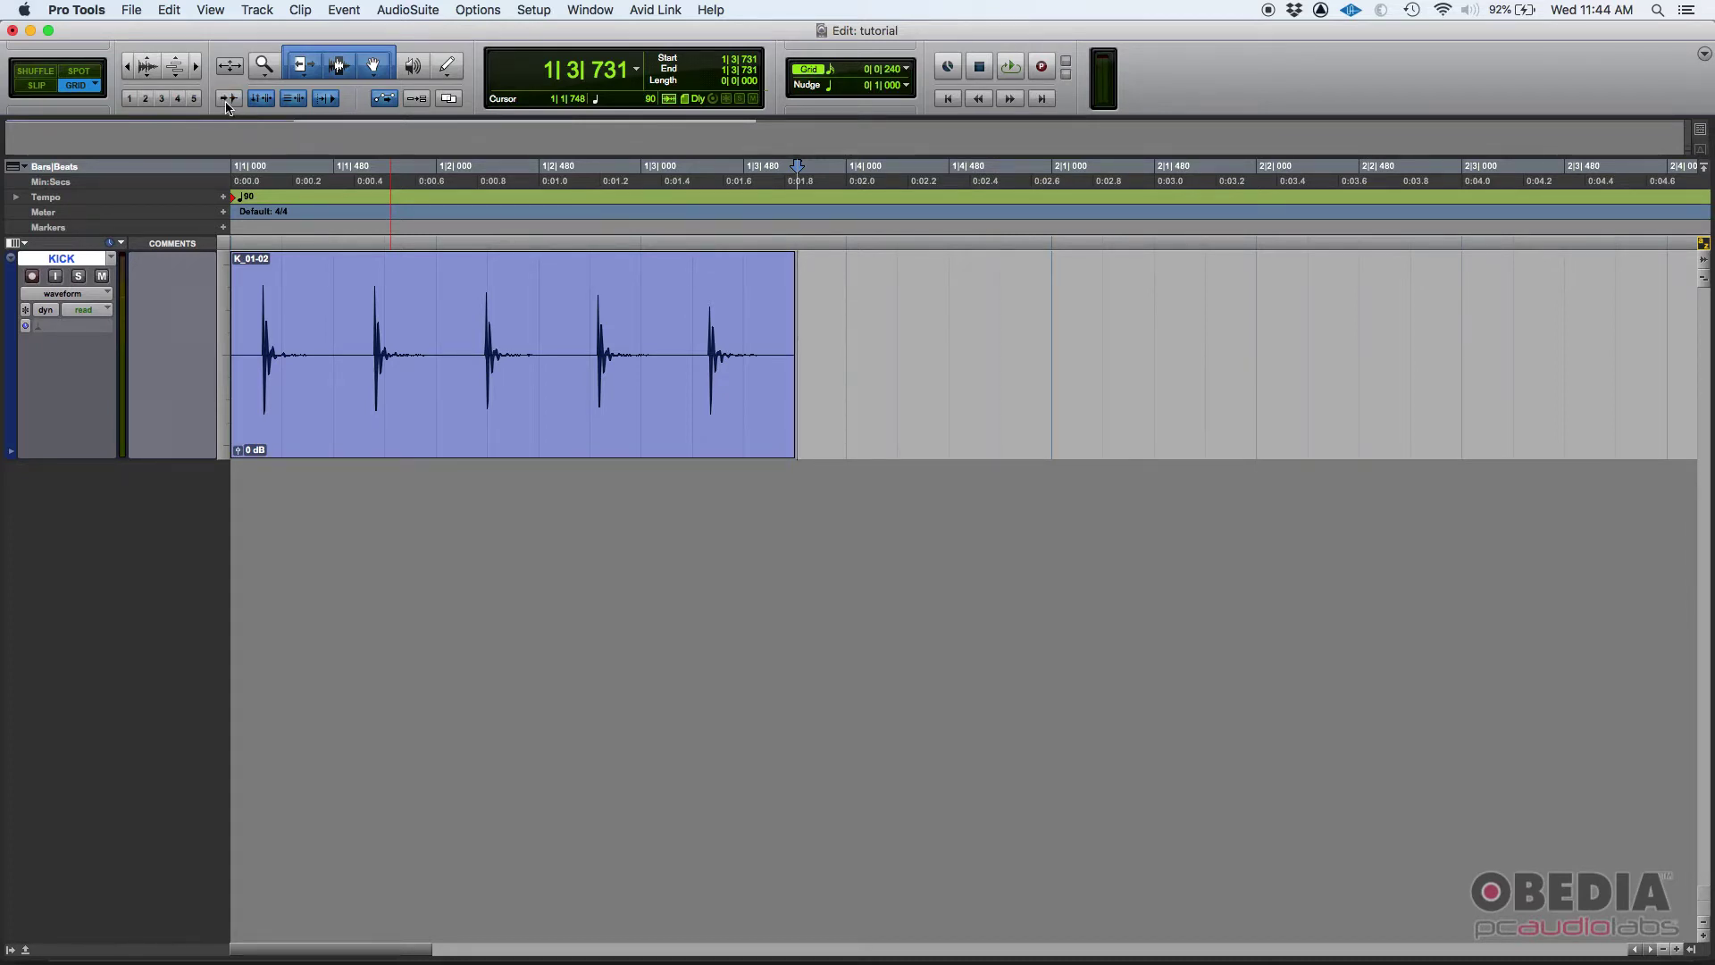
left_click(229, 104)
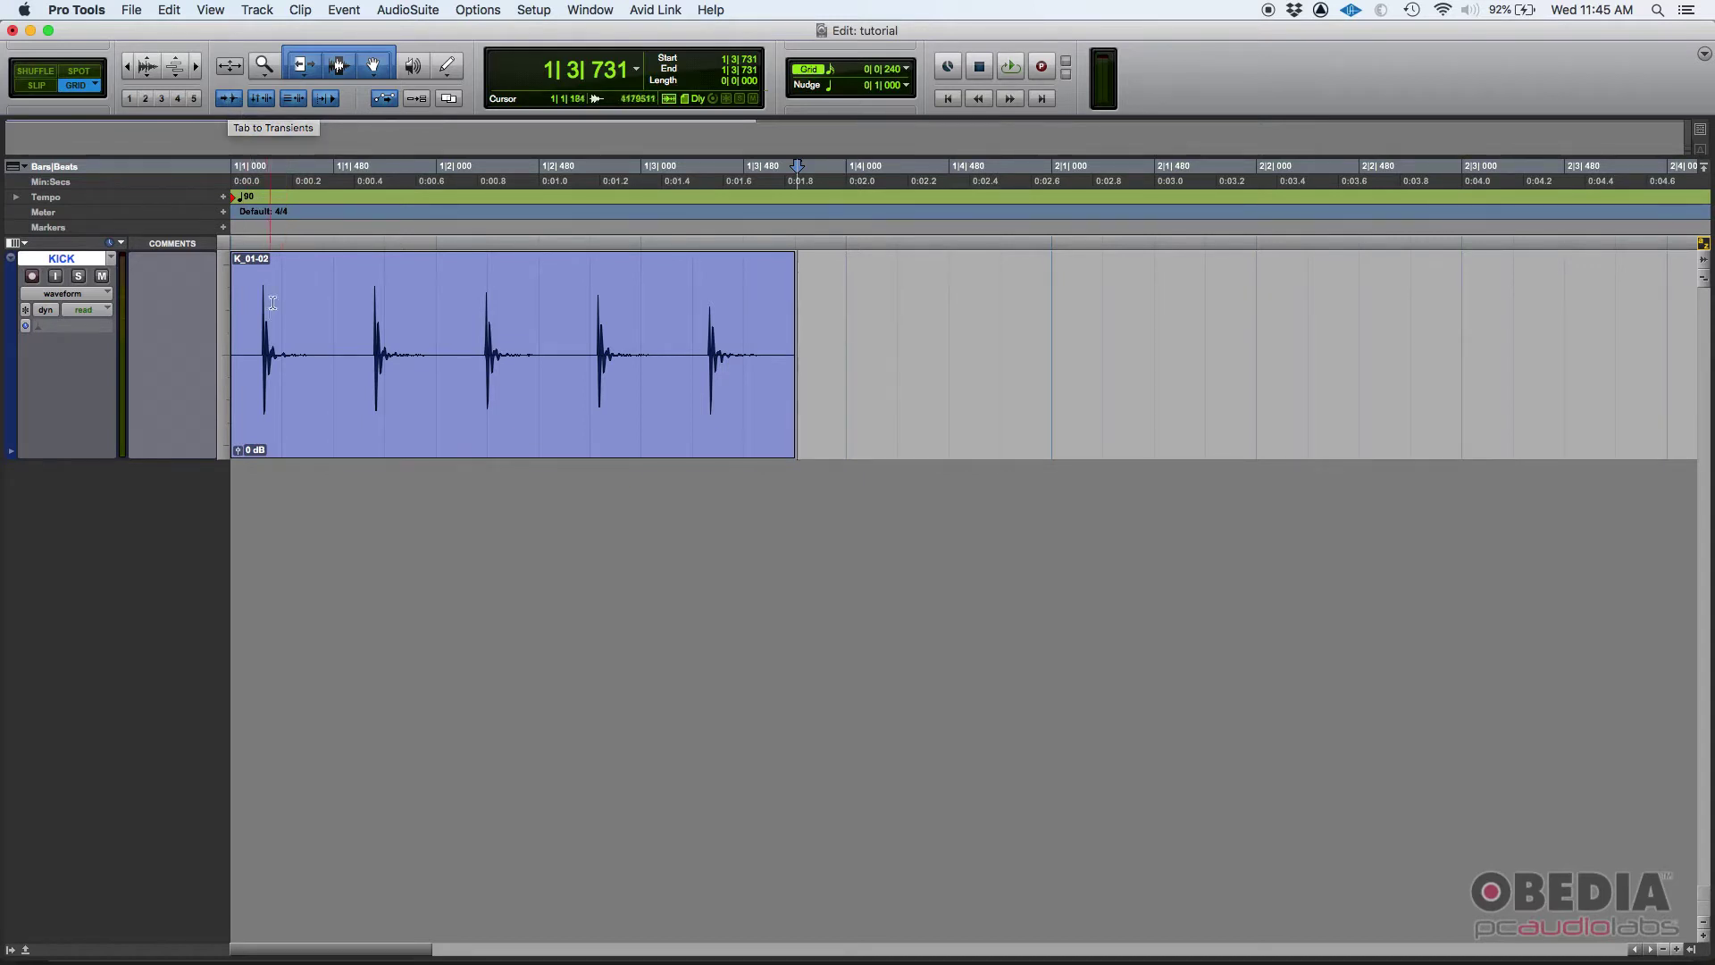
left_click(333, 357)
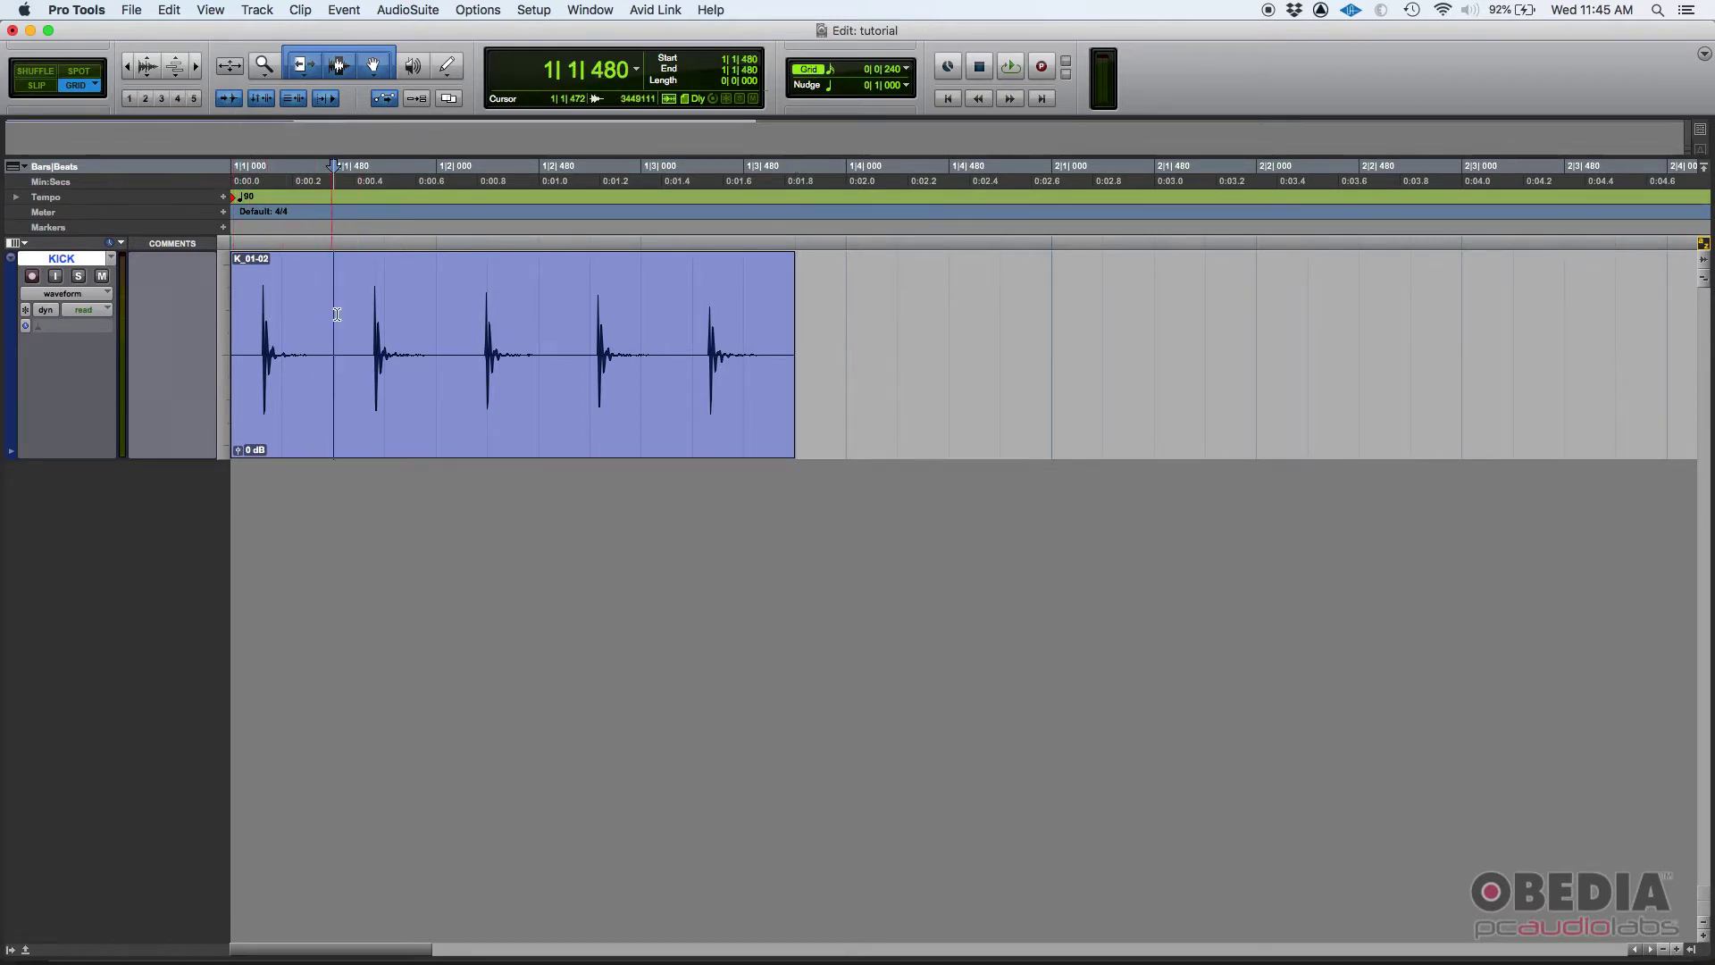
left_click(437, 326)
left_click(551, 332)
Switch to Slip mode and place the edit cursor freely off-grid at positions like 1|2|014 and 1|1|447
key("F2")
left_click(320, 328)
left_click(439, 330)
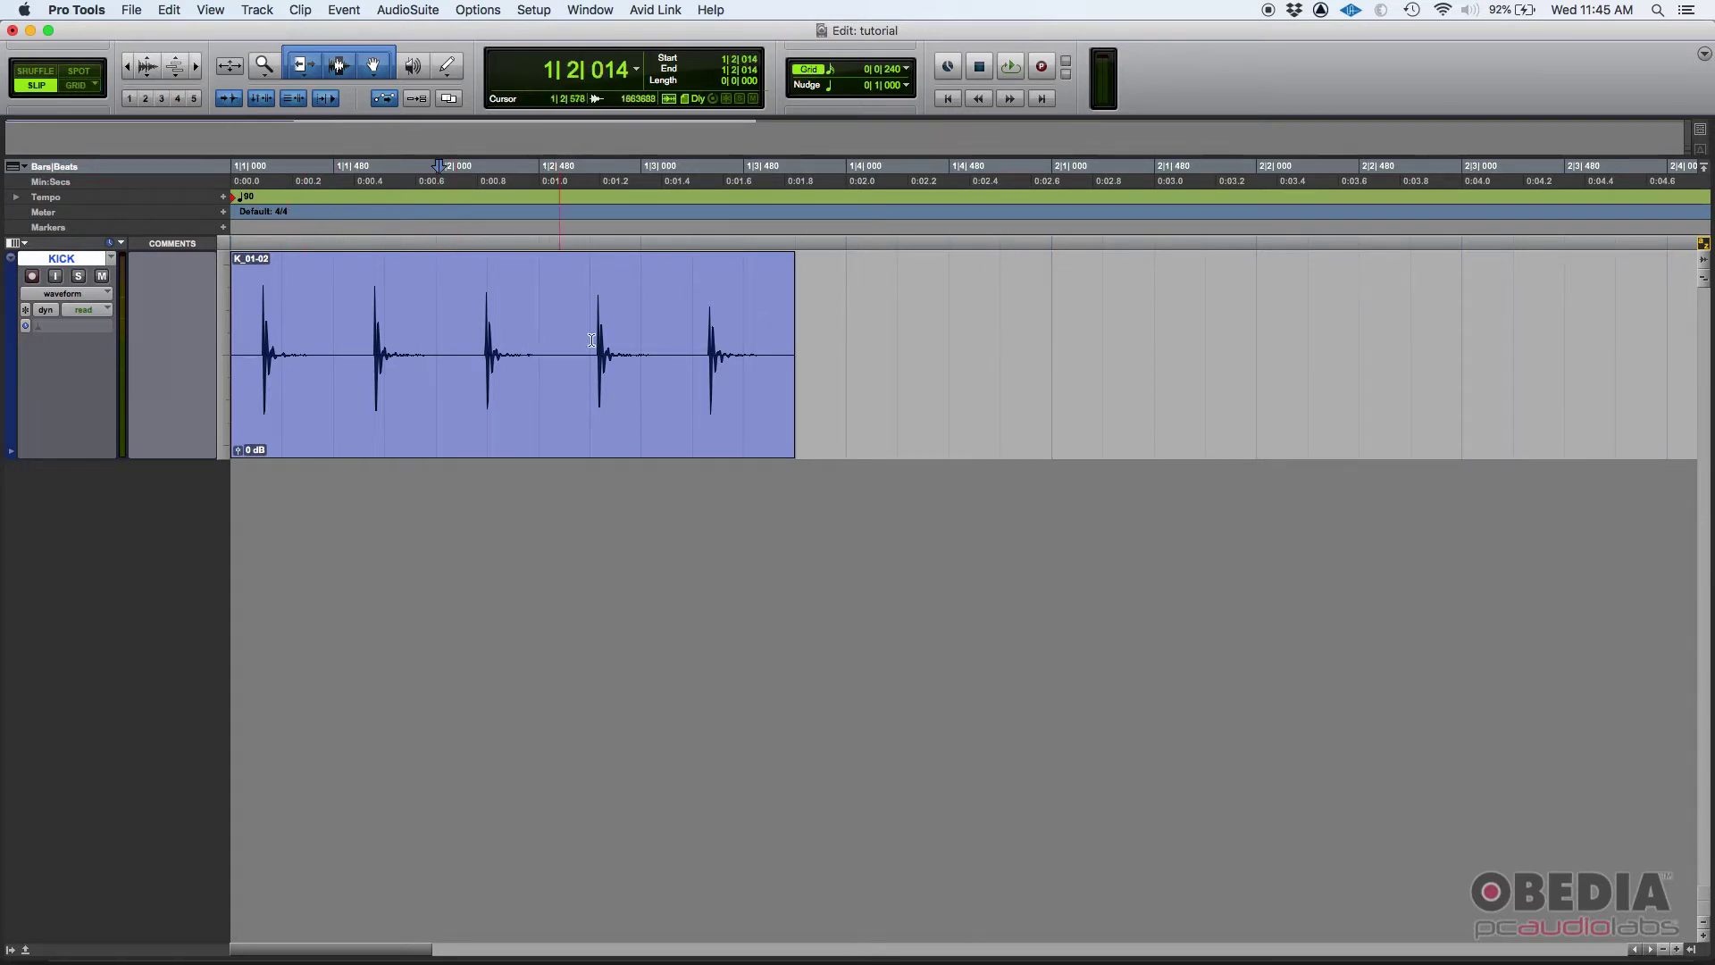
left_click(541, 344)
left_click(743, 346)
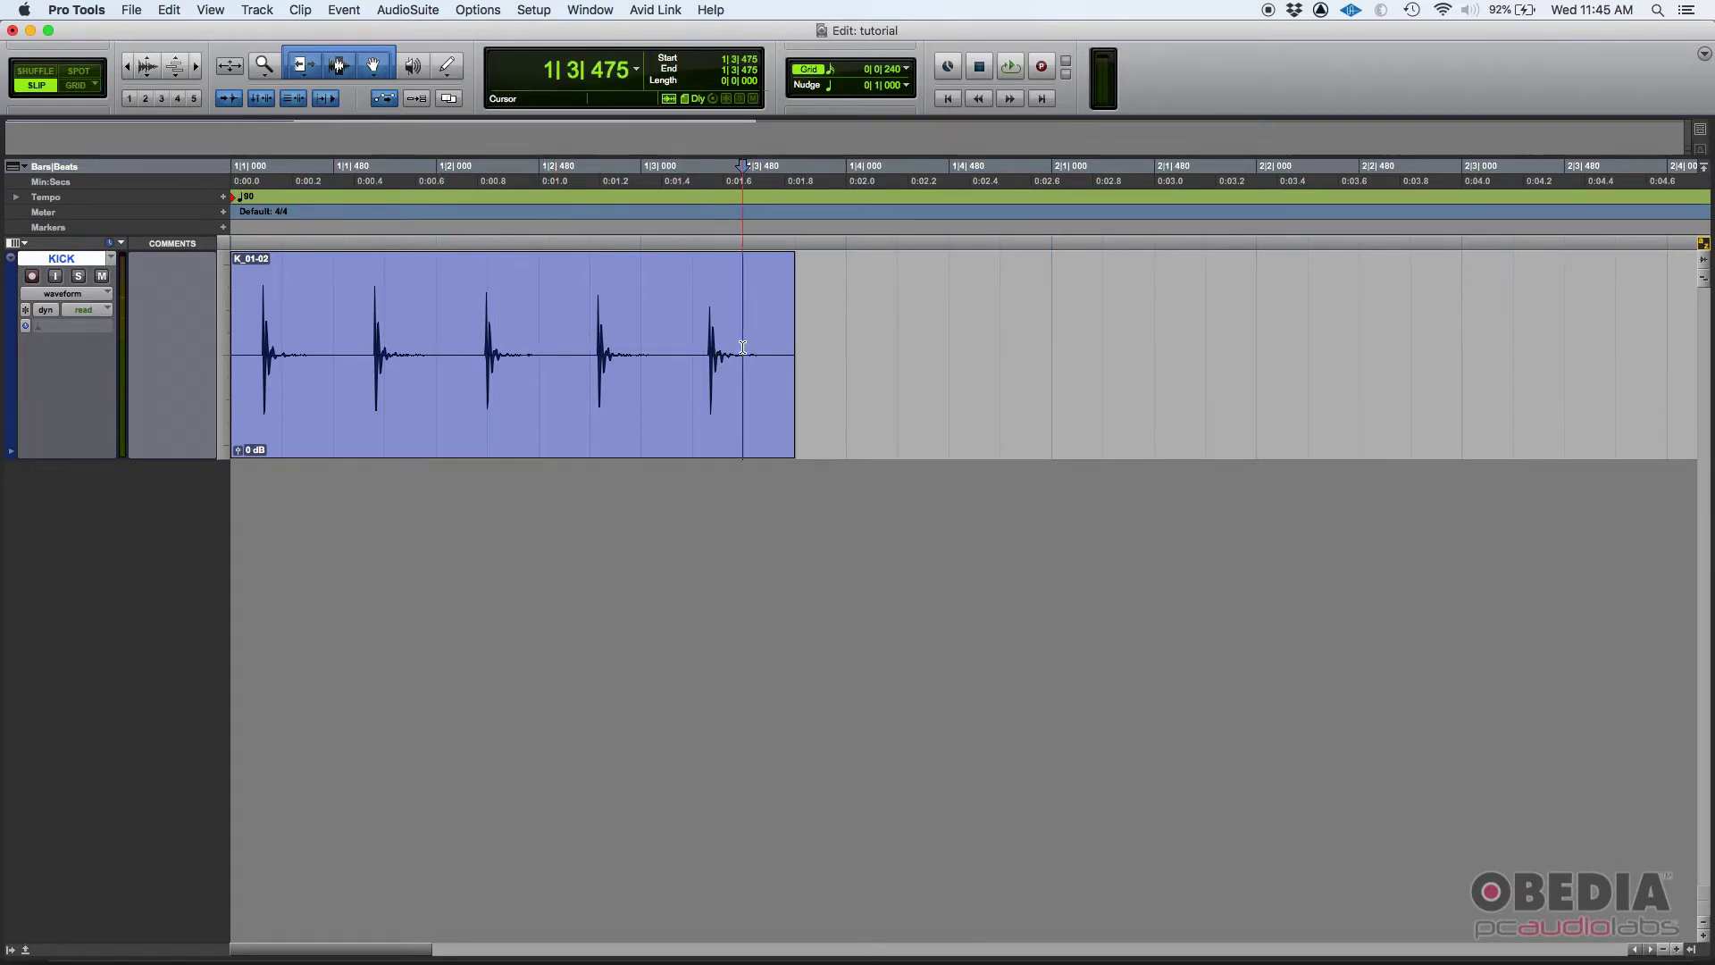
left_click(337, 341)
left_click(328, 328)
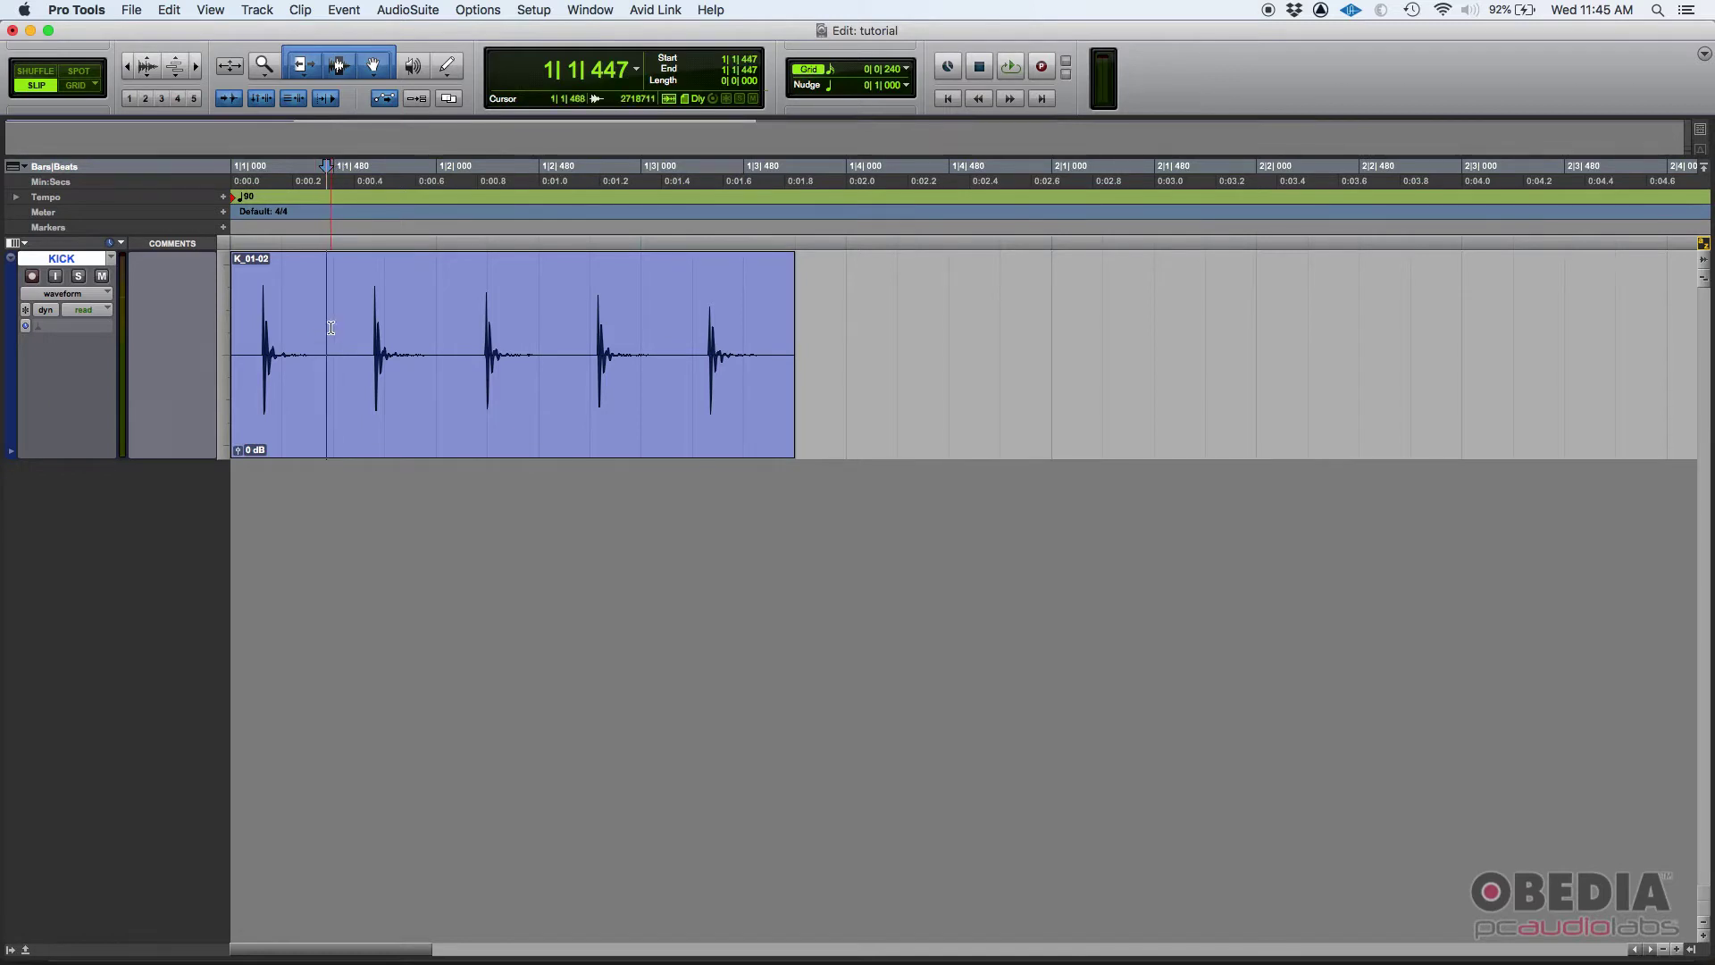
Play back the kick track, stop, then position the edit cursor at the second kick hit
key("space")
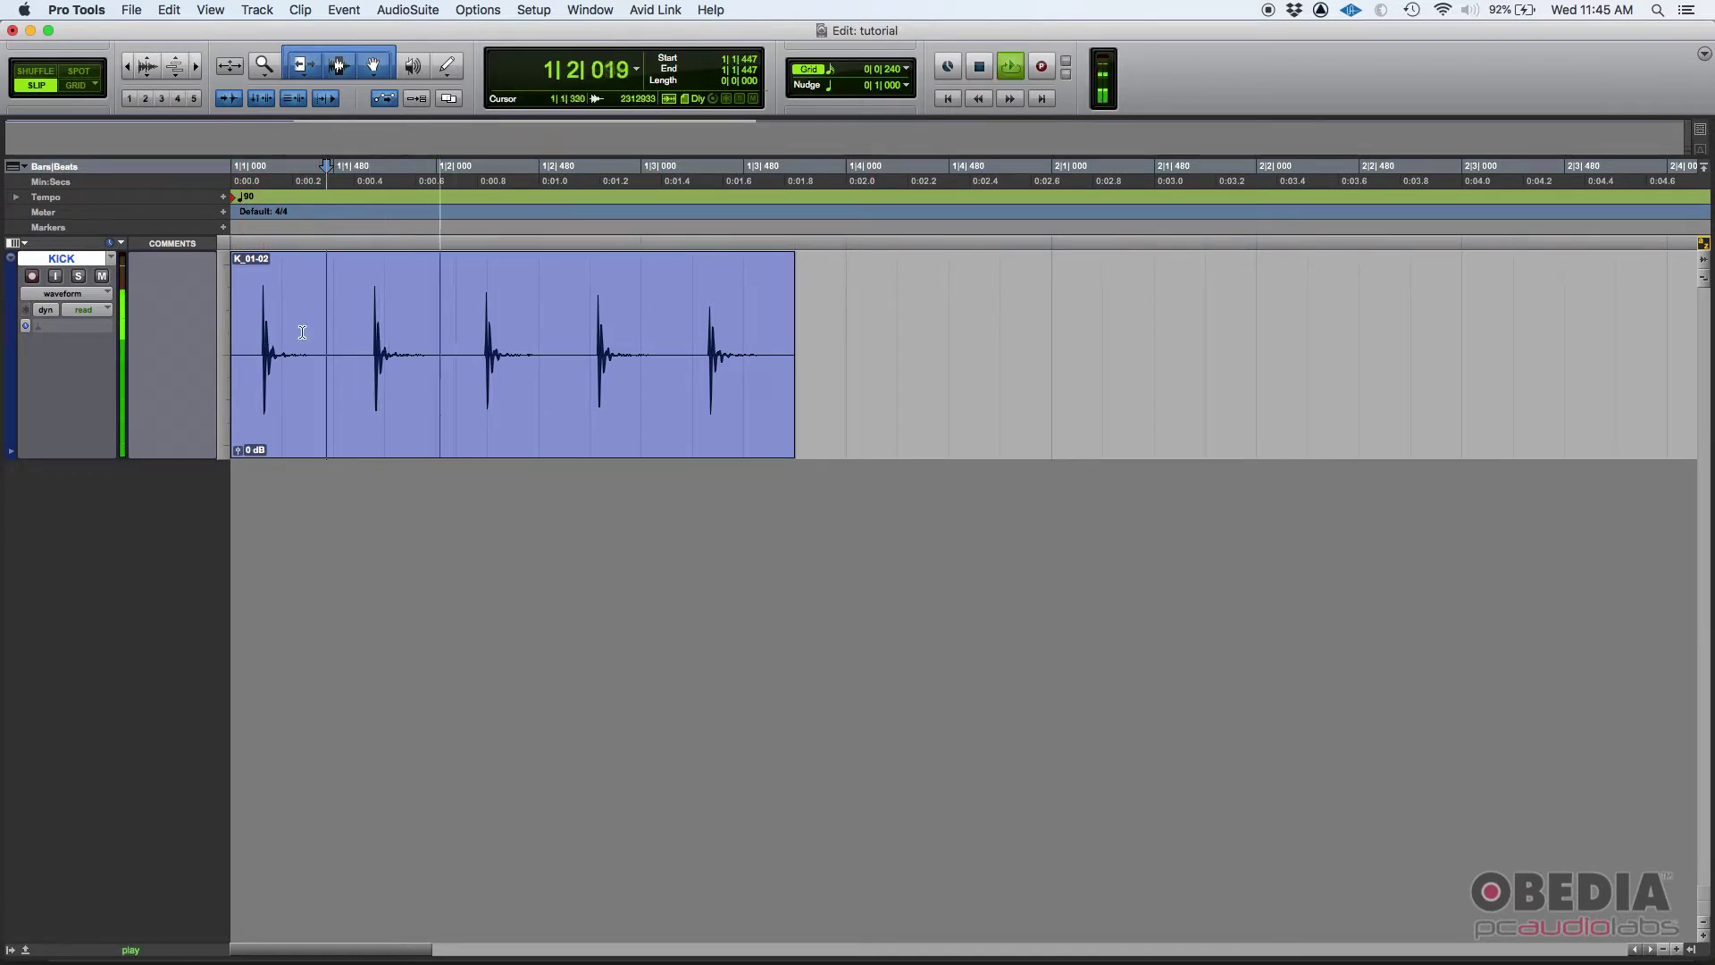
key("space")
left_click(315, 330)
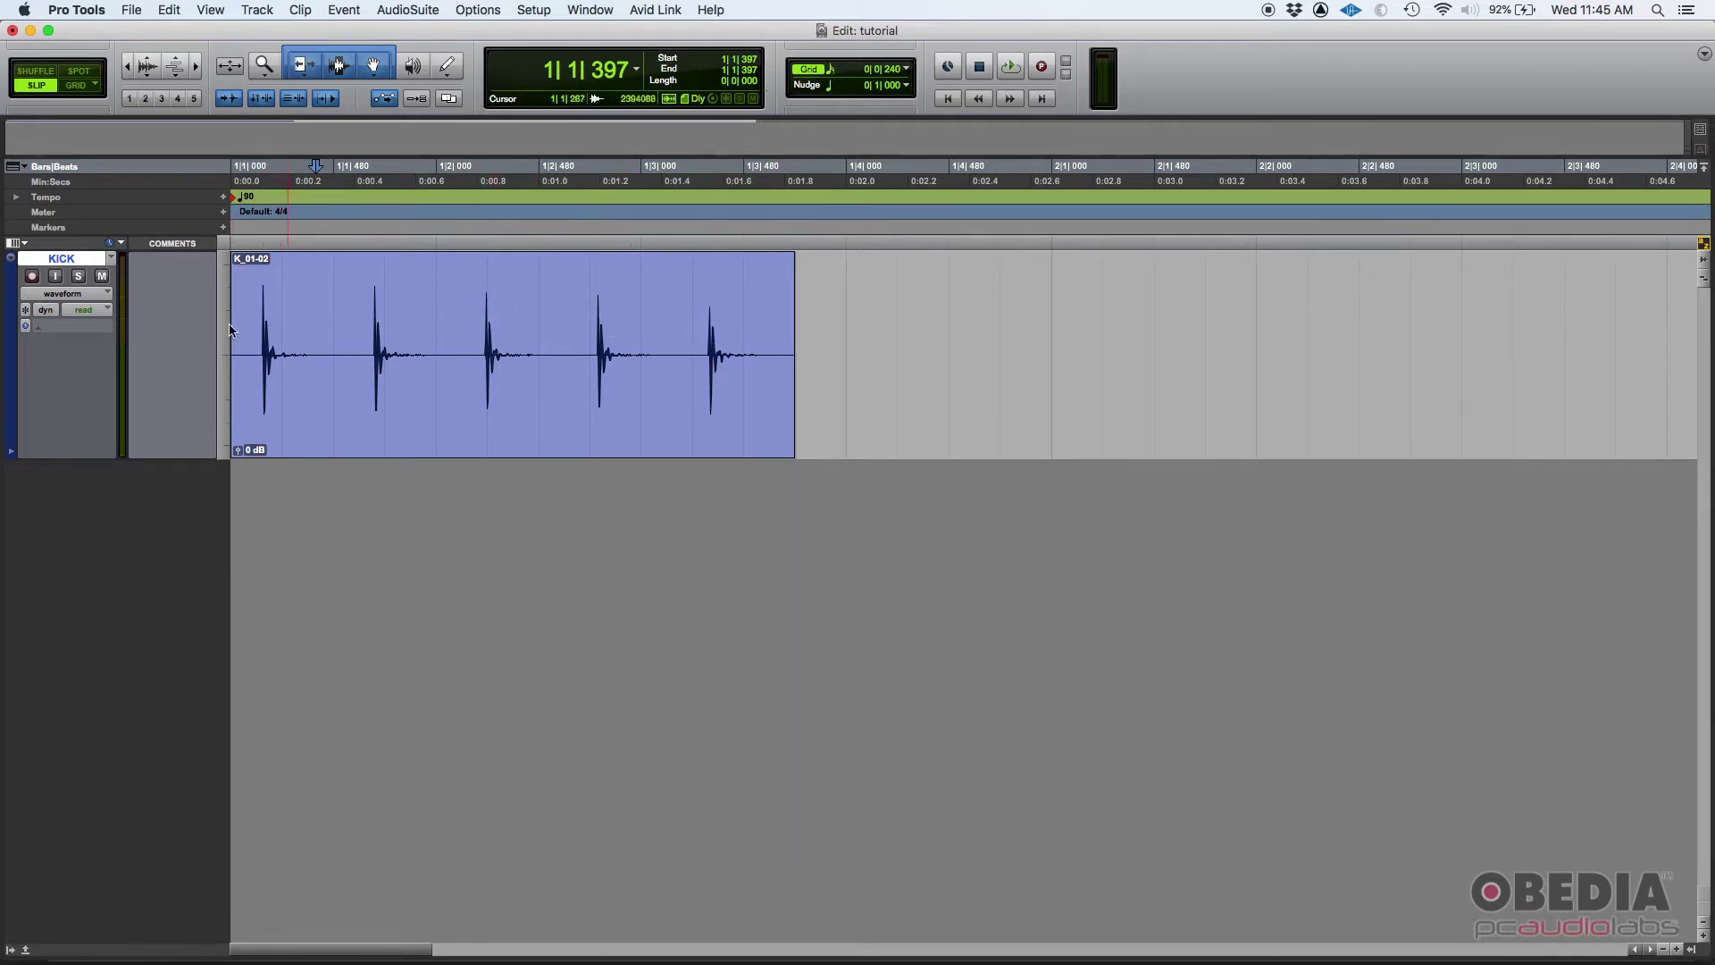
left_click(332, 326)
left_click(325, 334)
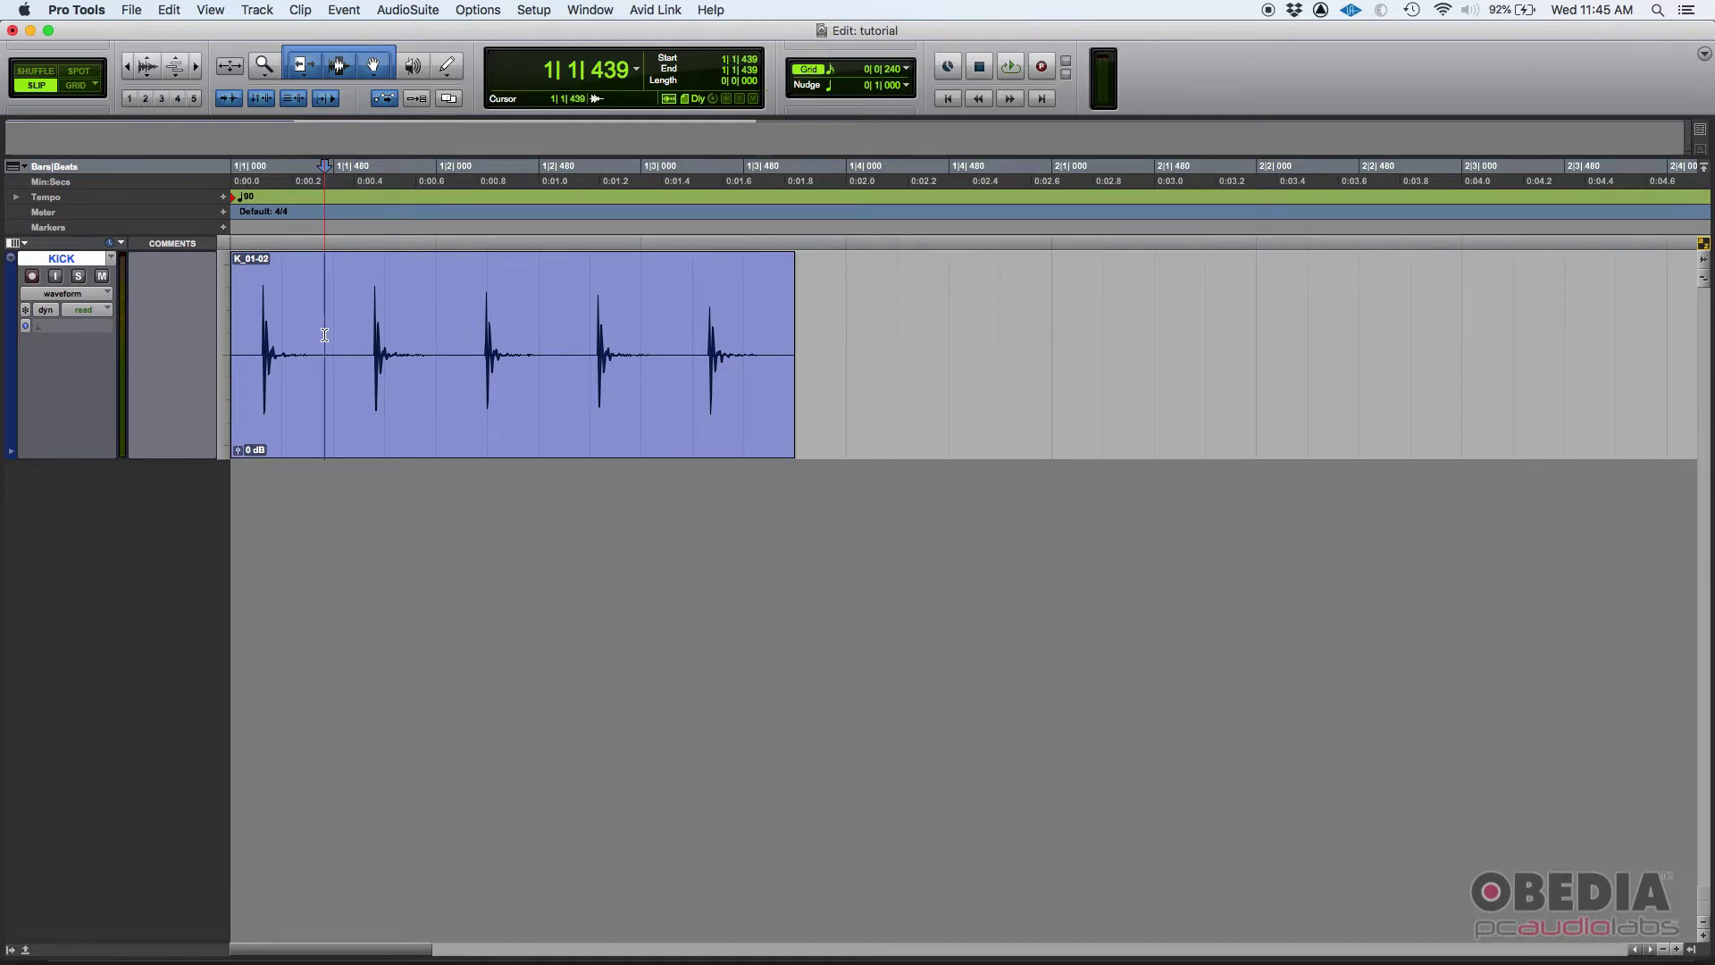
left_click(375, 327)
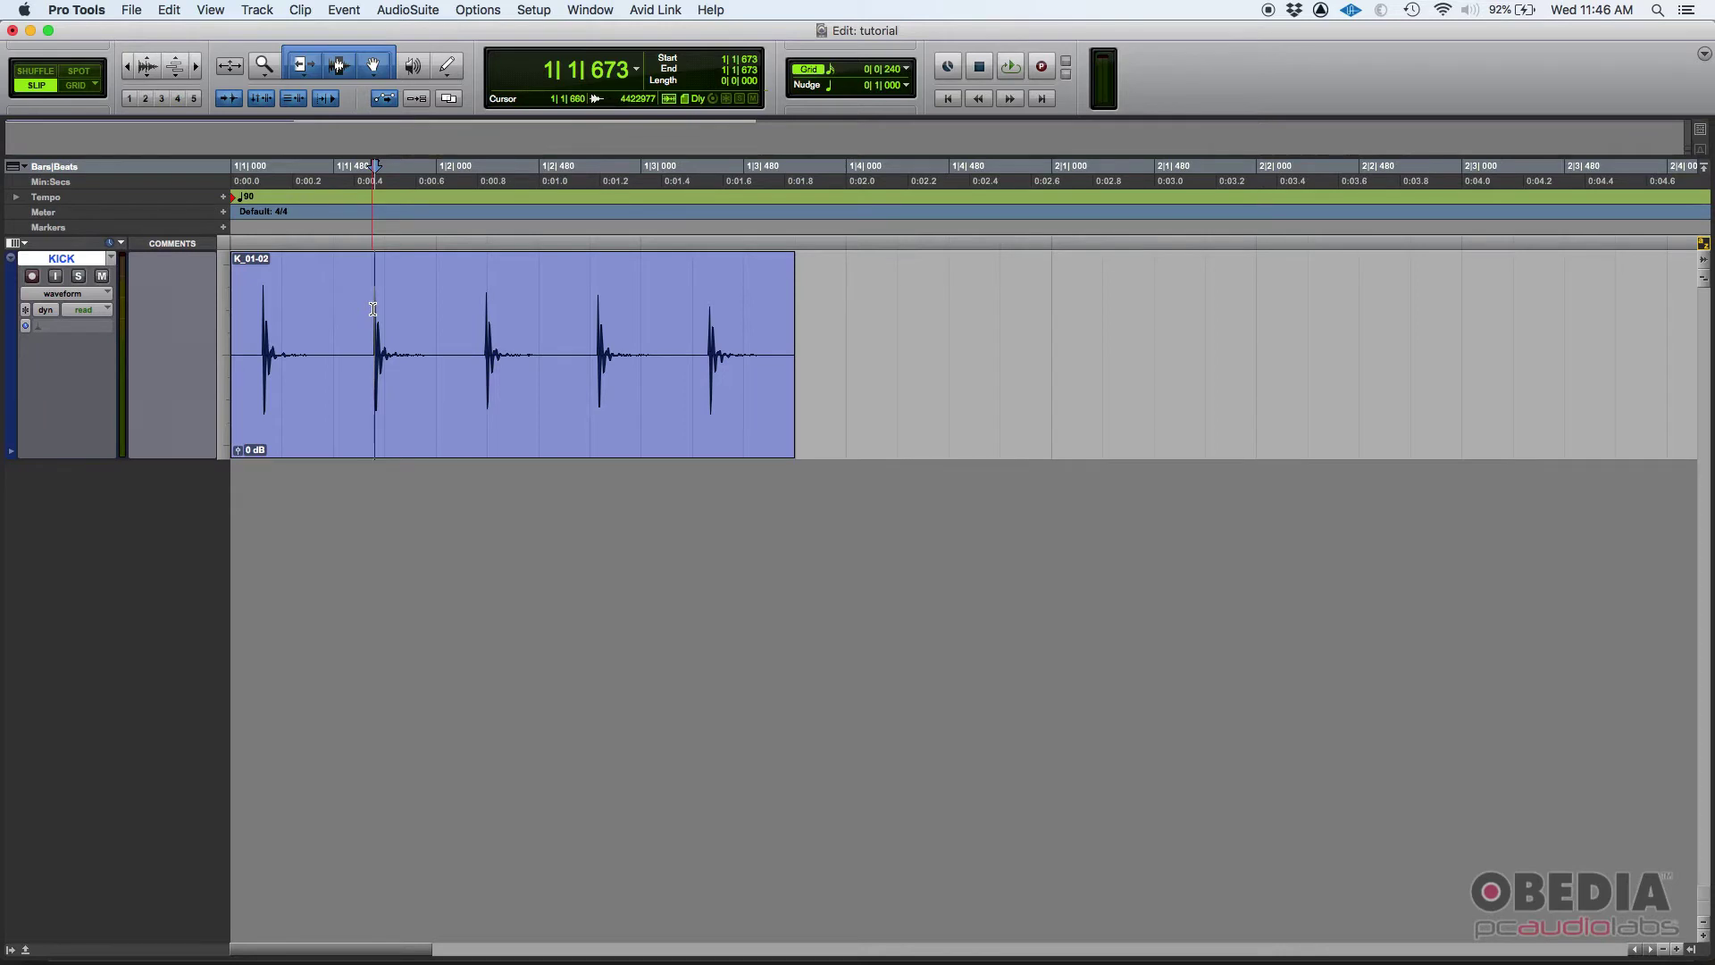
Split the KICK clip at the second hit and, after Tab to the next transient, at the third
key("super+e")
key("Tab")
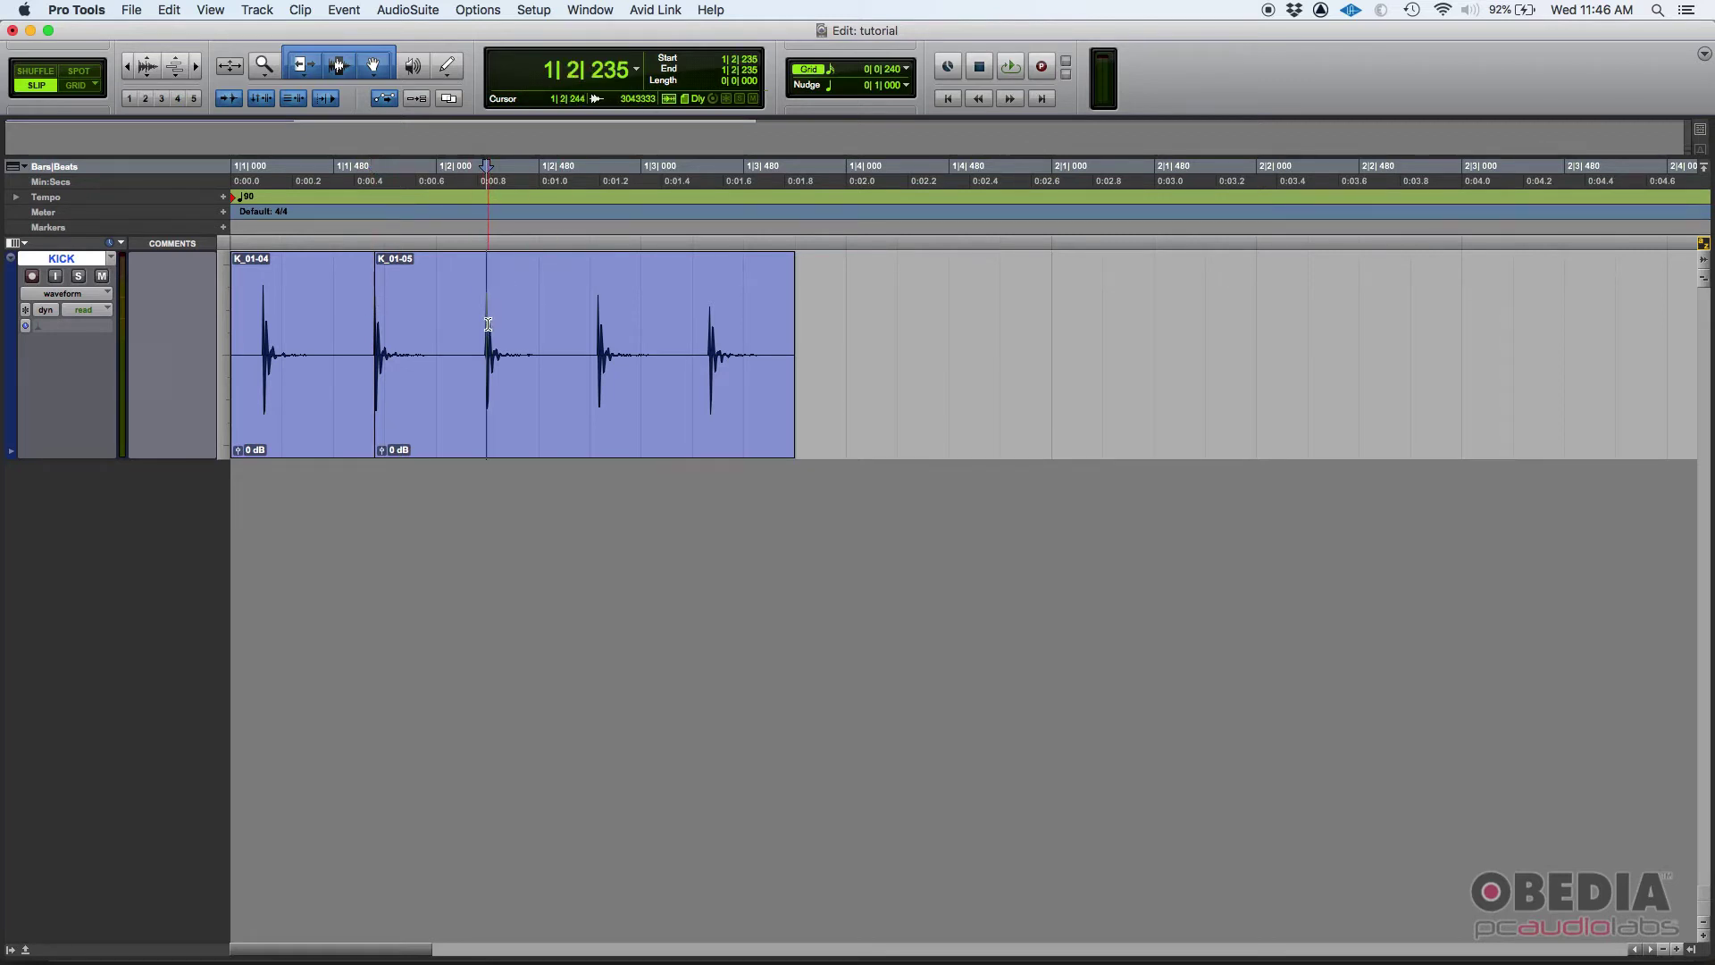
key("super+e")
Snap the second hit's clip onto 1|1|480 in Grid mode, then extend clip starts in Slip to close gaps
left_click_drag(482, 331, 466, 334)
left_click_drag(421, 394, 431, 373)
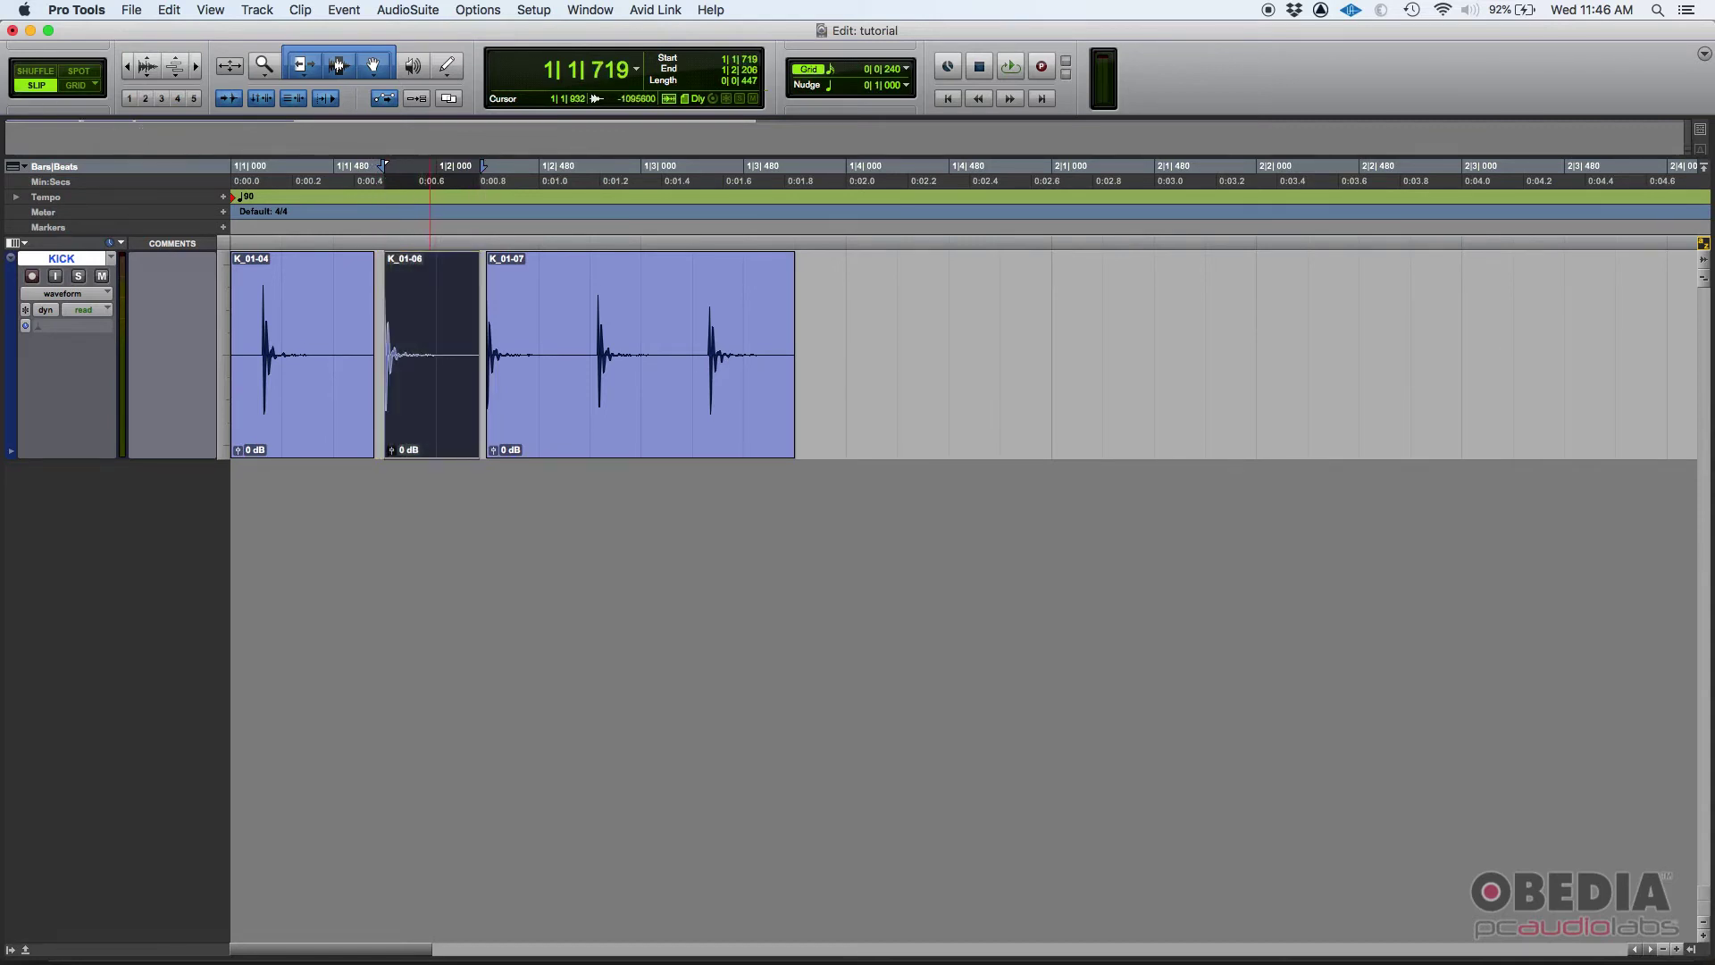
left_click(76, 86)
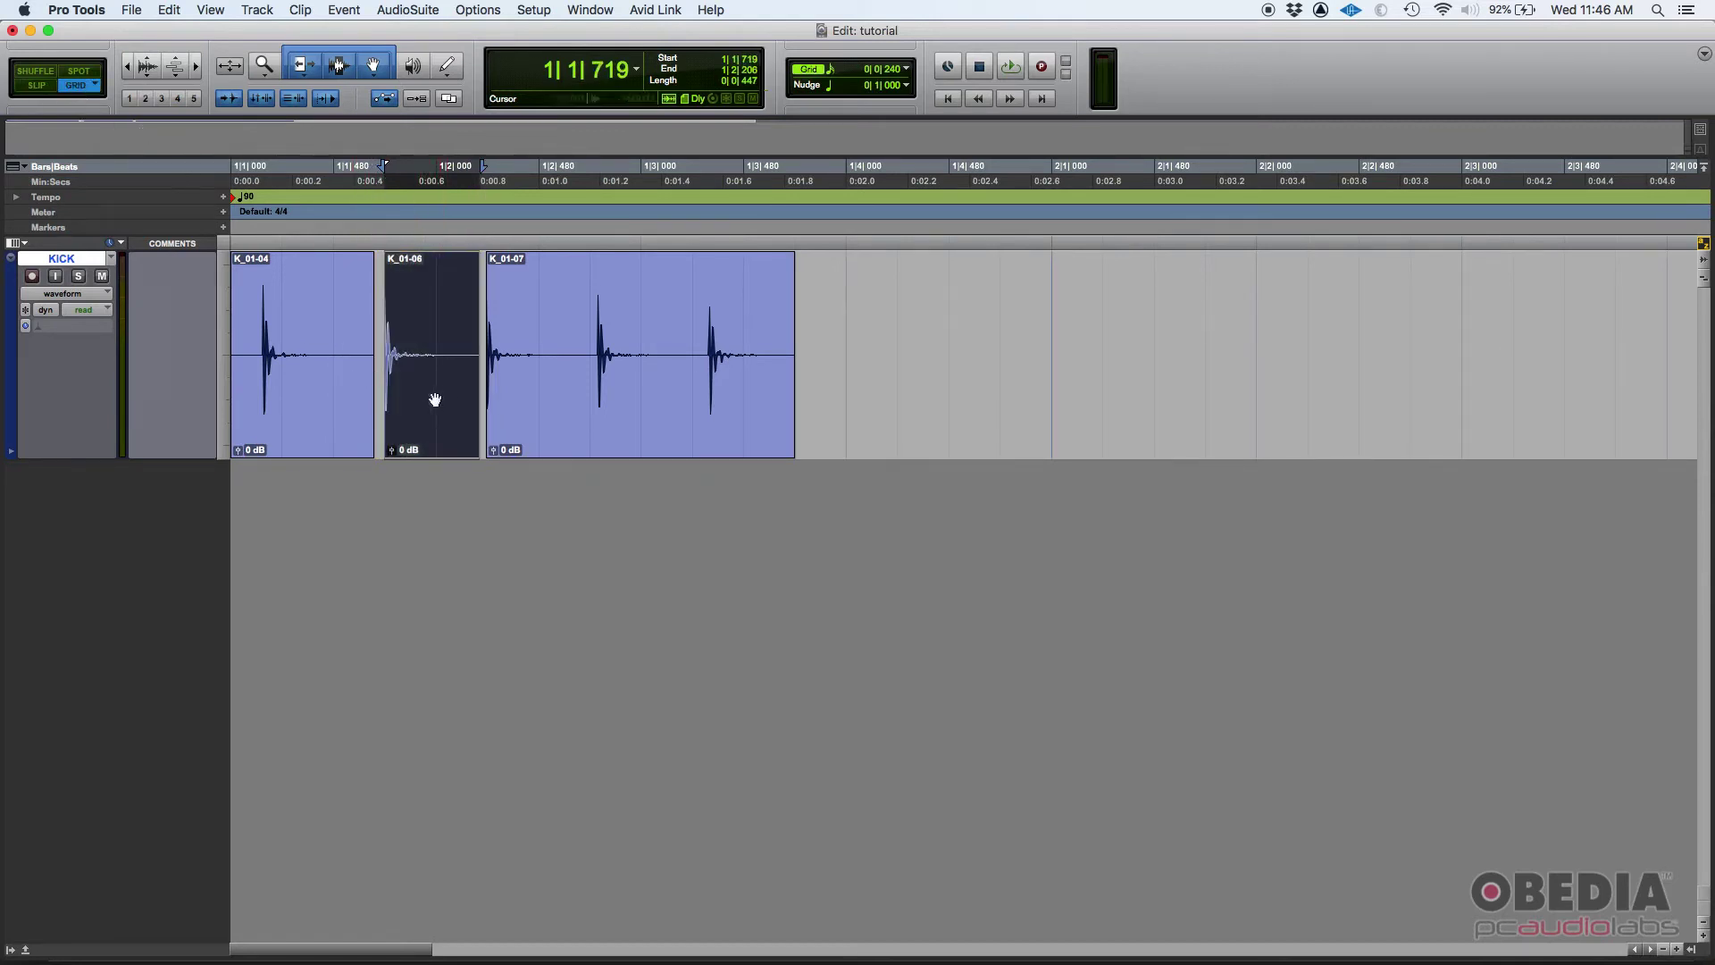
left_click_drag(434, 396, 421, 394)
key("F2")
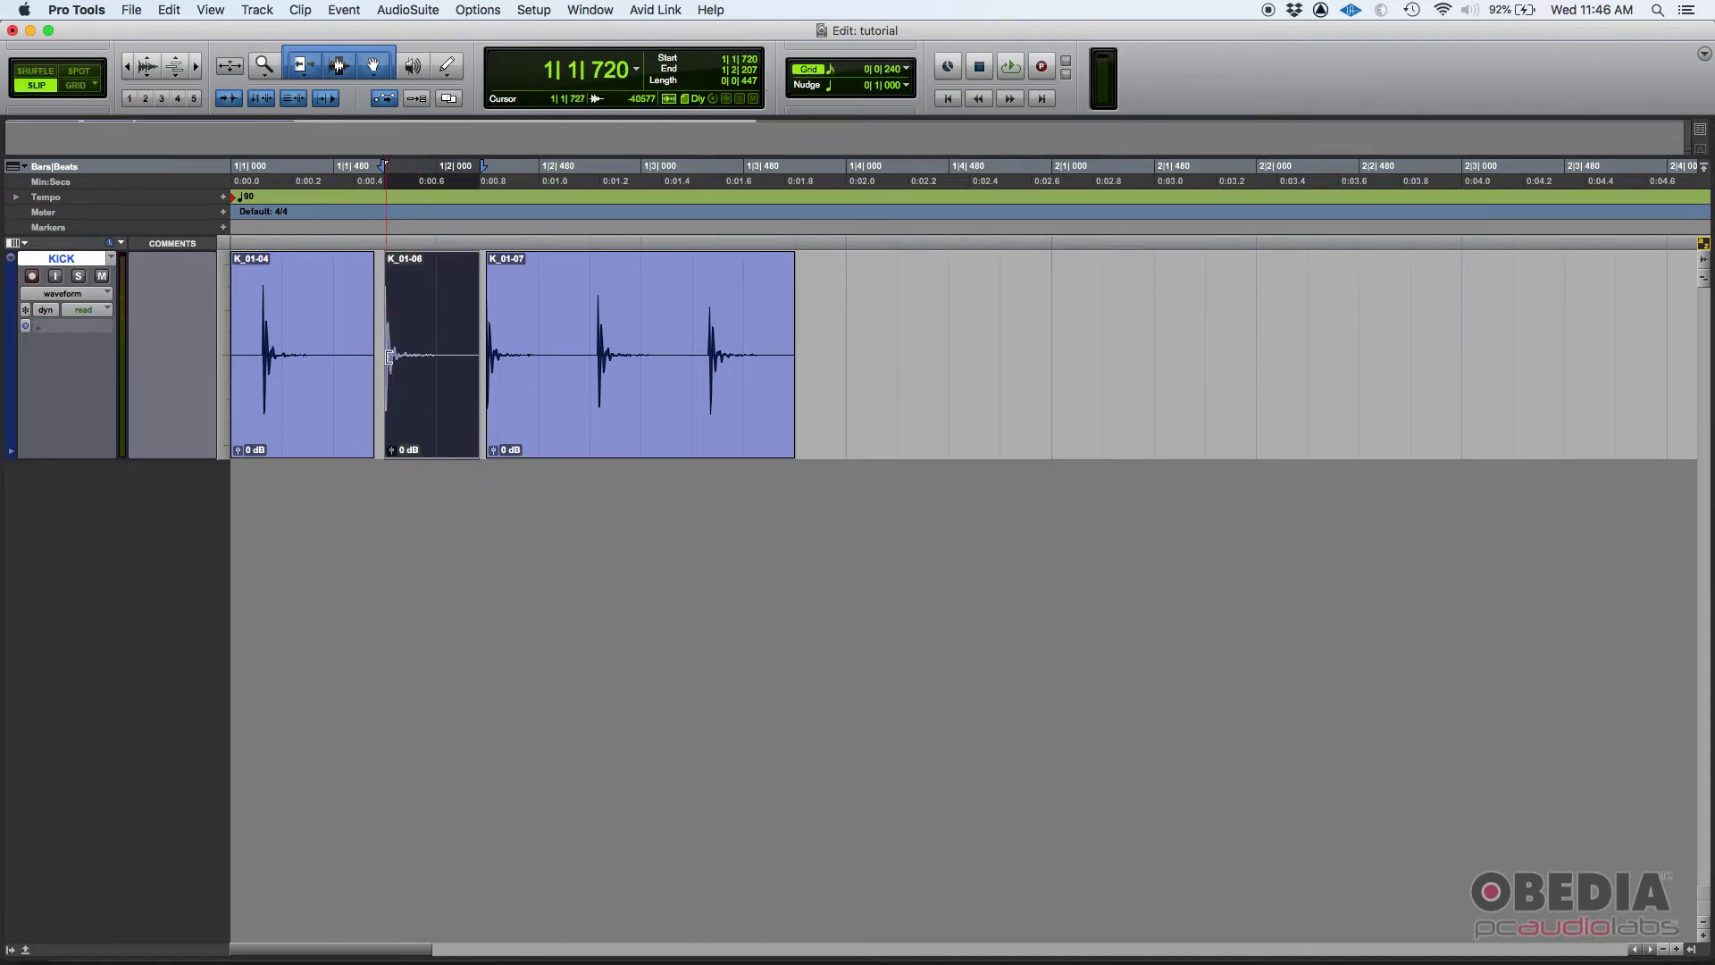
left_click_drag(392, 359, 366, 357)
left_click_drag(483, 351, 473, 352)
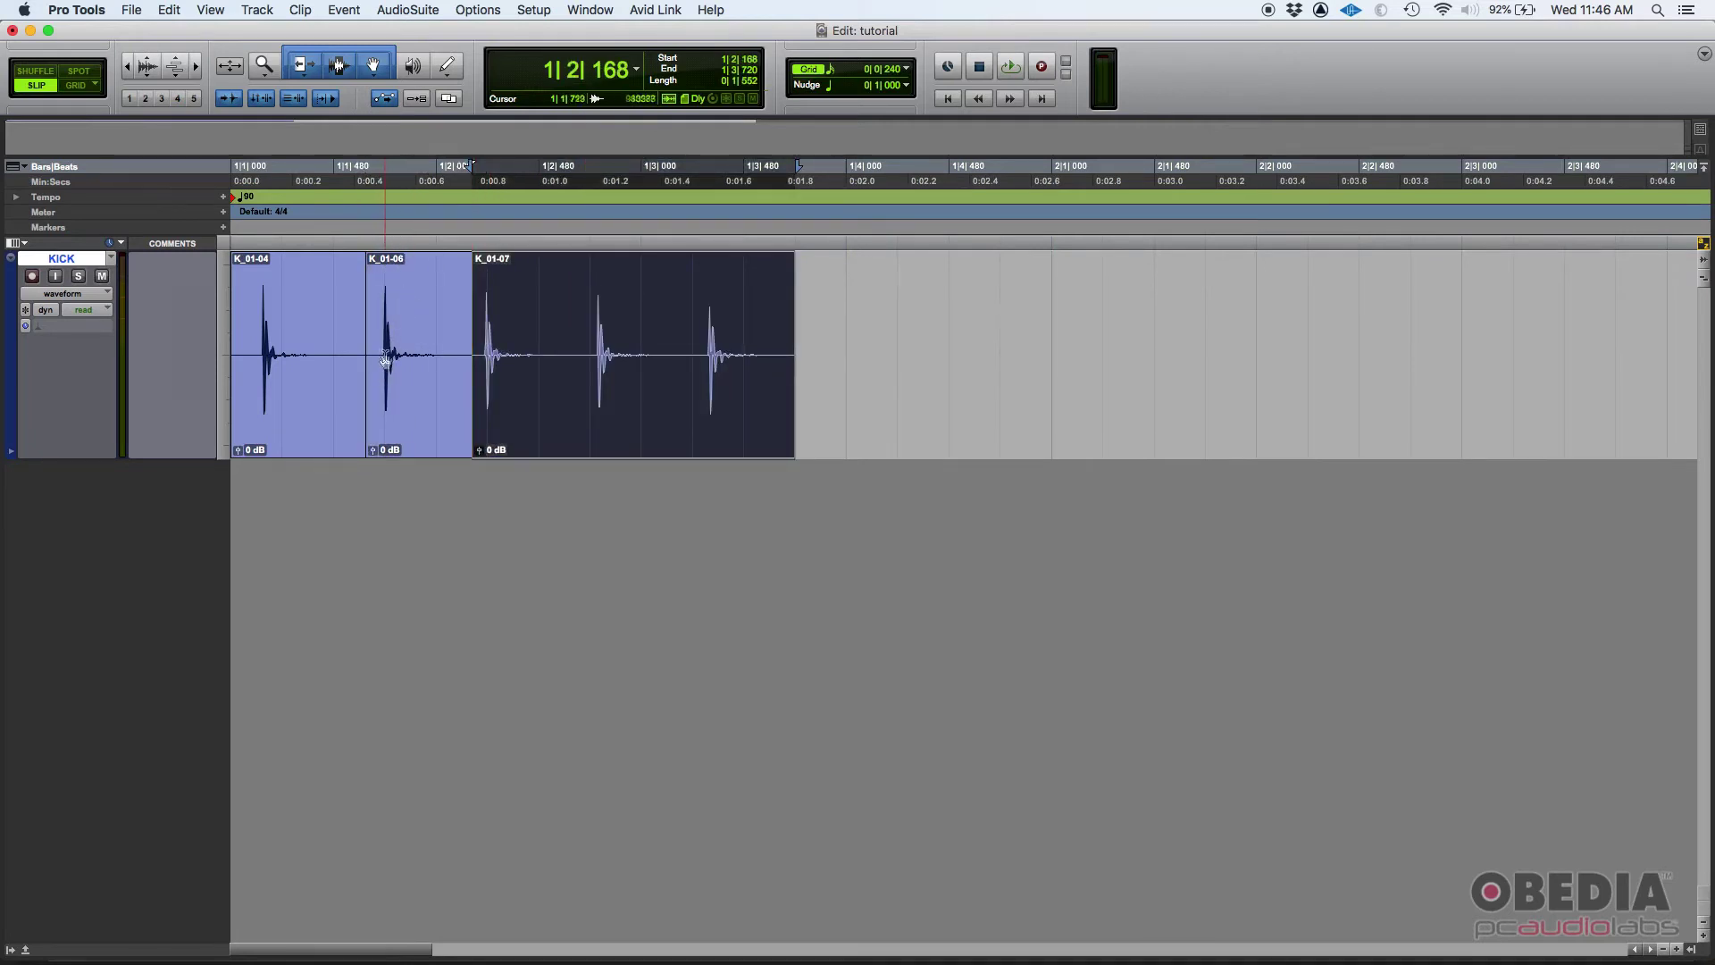
Split the last clip at each of the two remaining kick transients
left_click(532, 330)
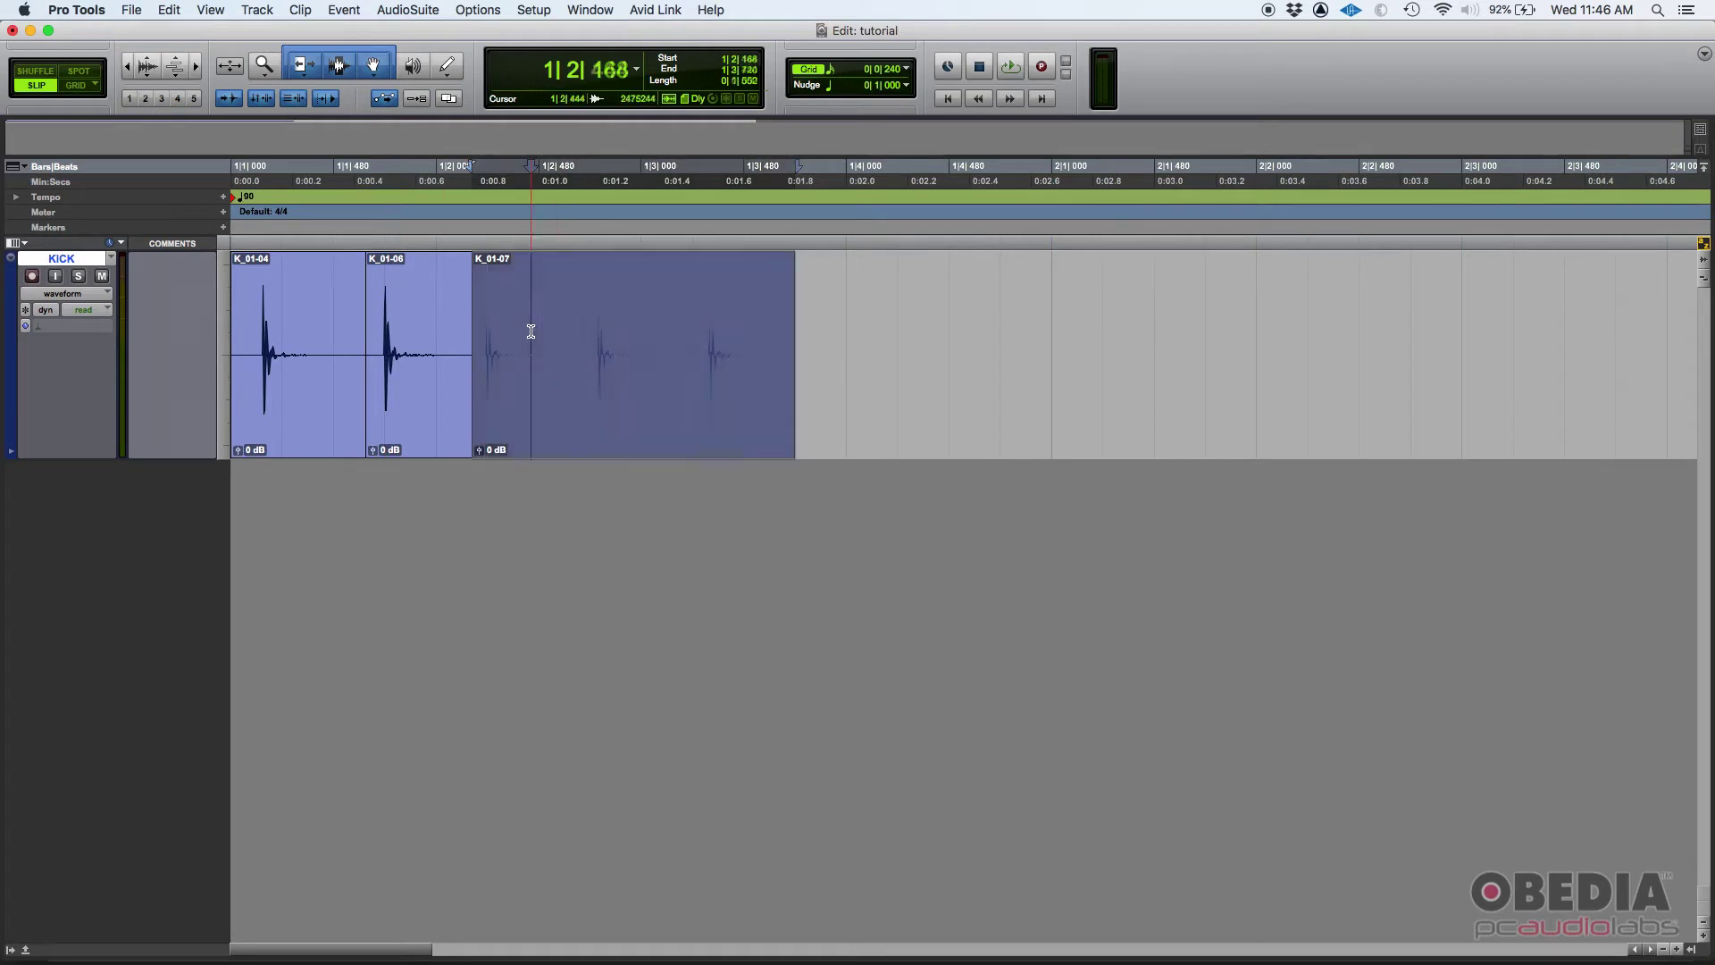
key("Tab")
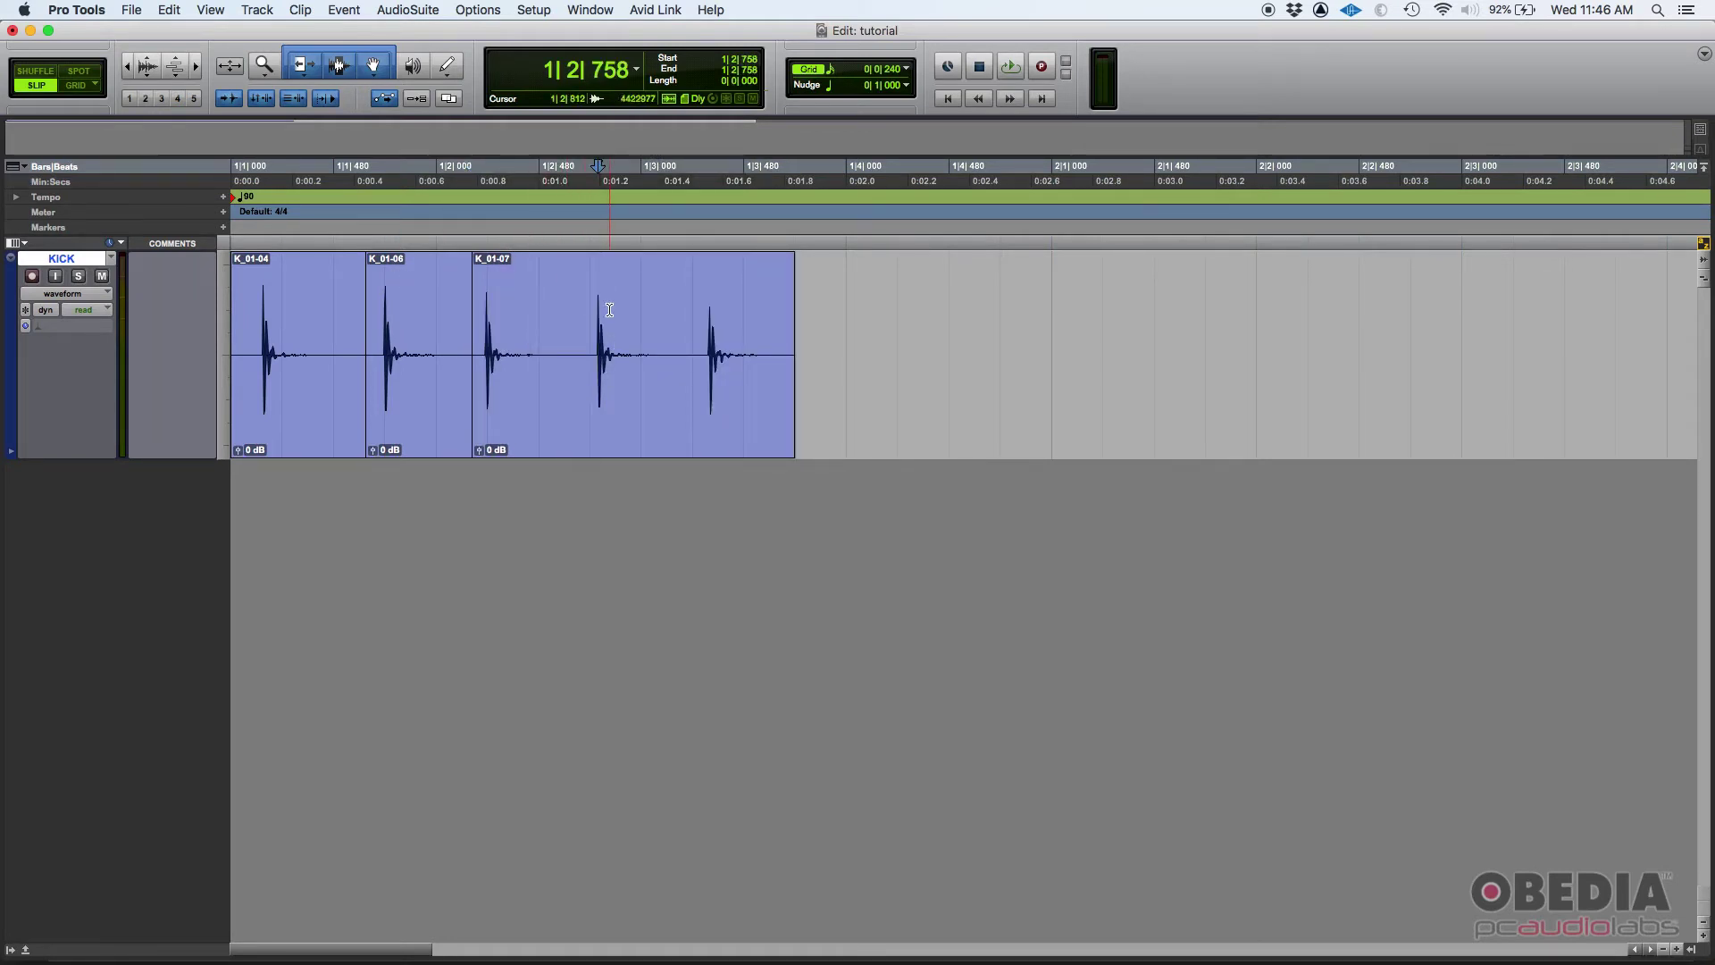
key("super+e")
key("Tab")
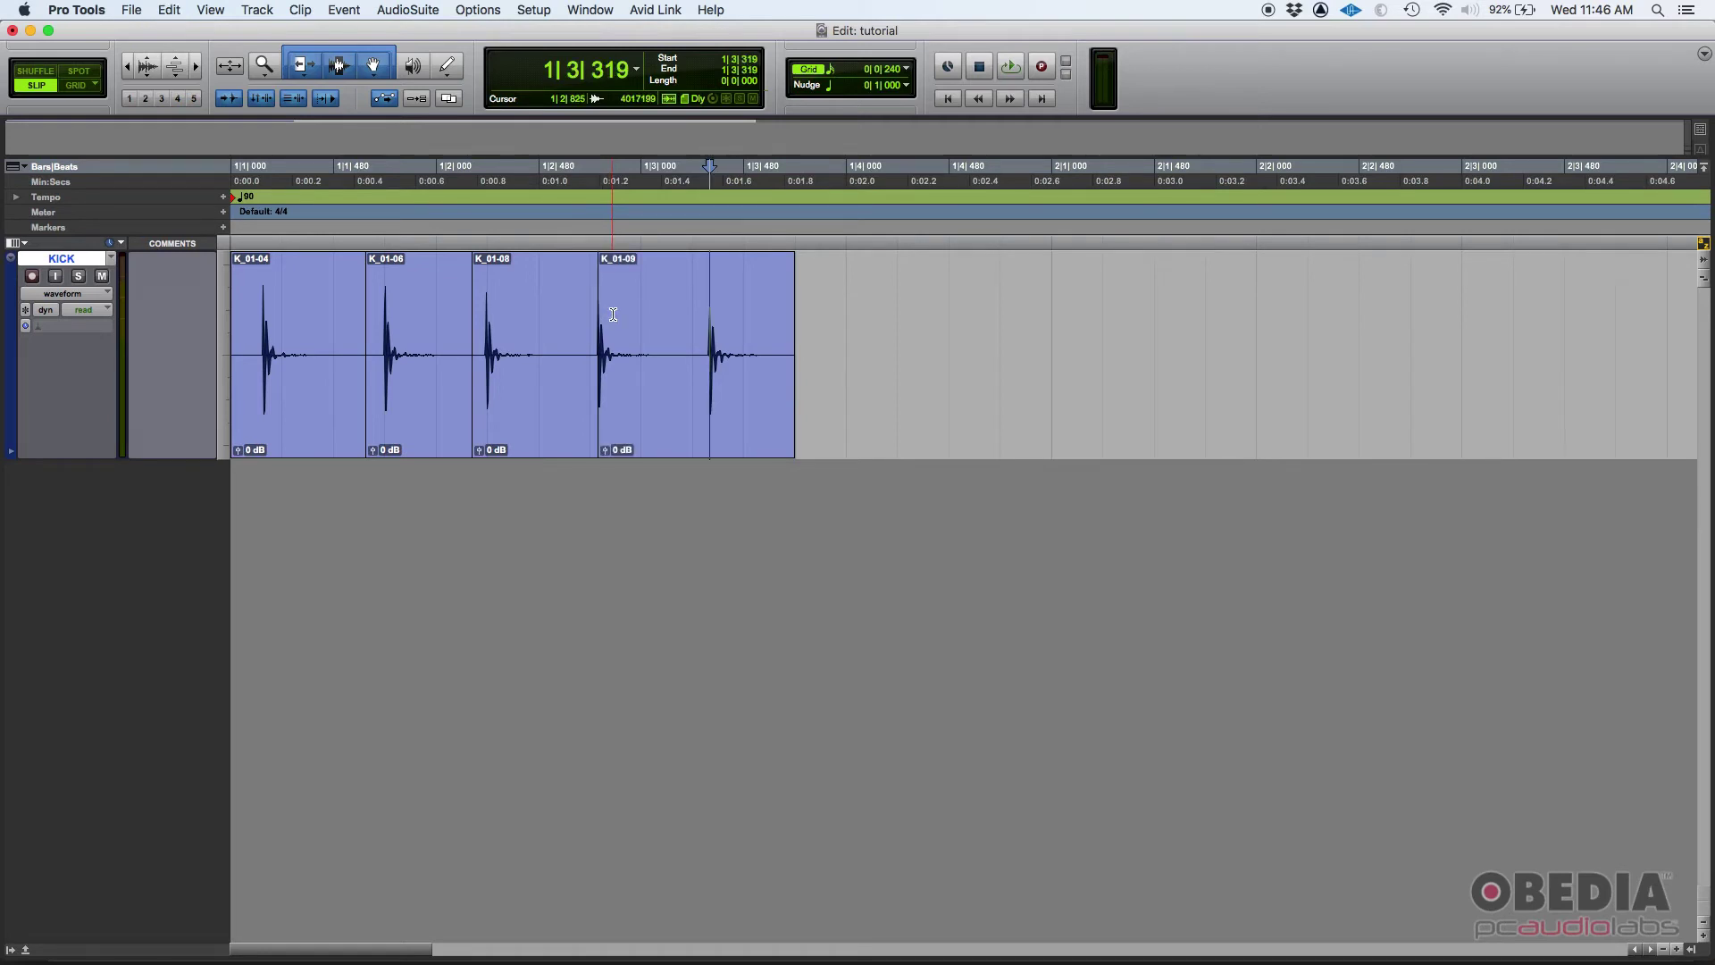
key("super+e")
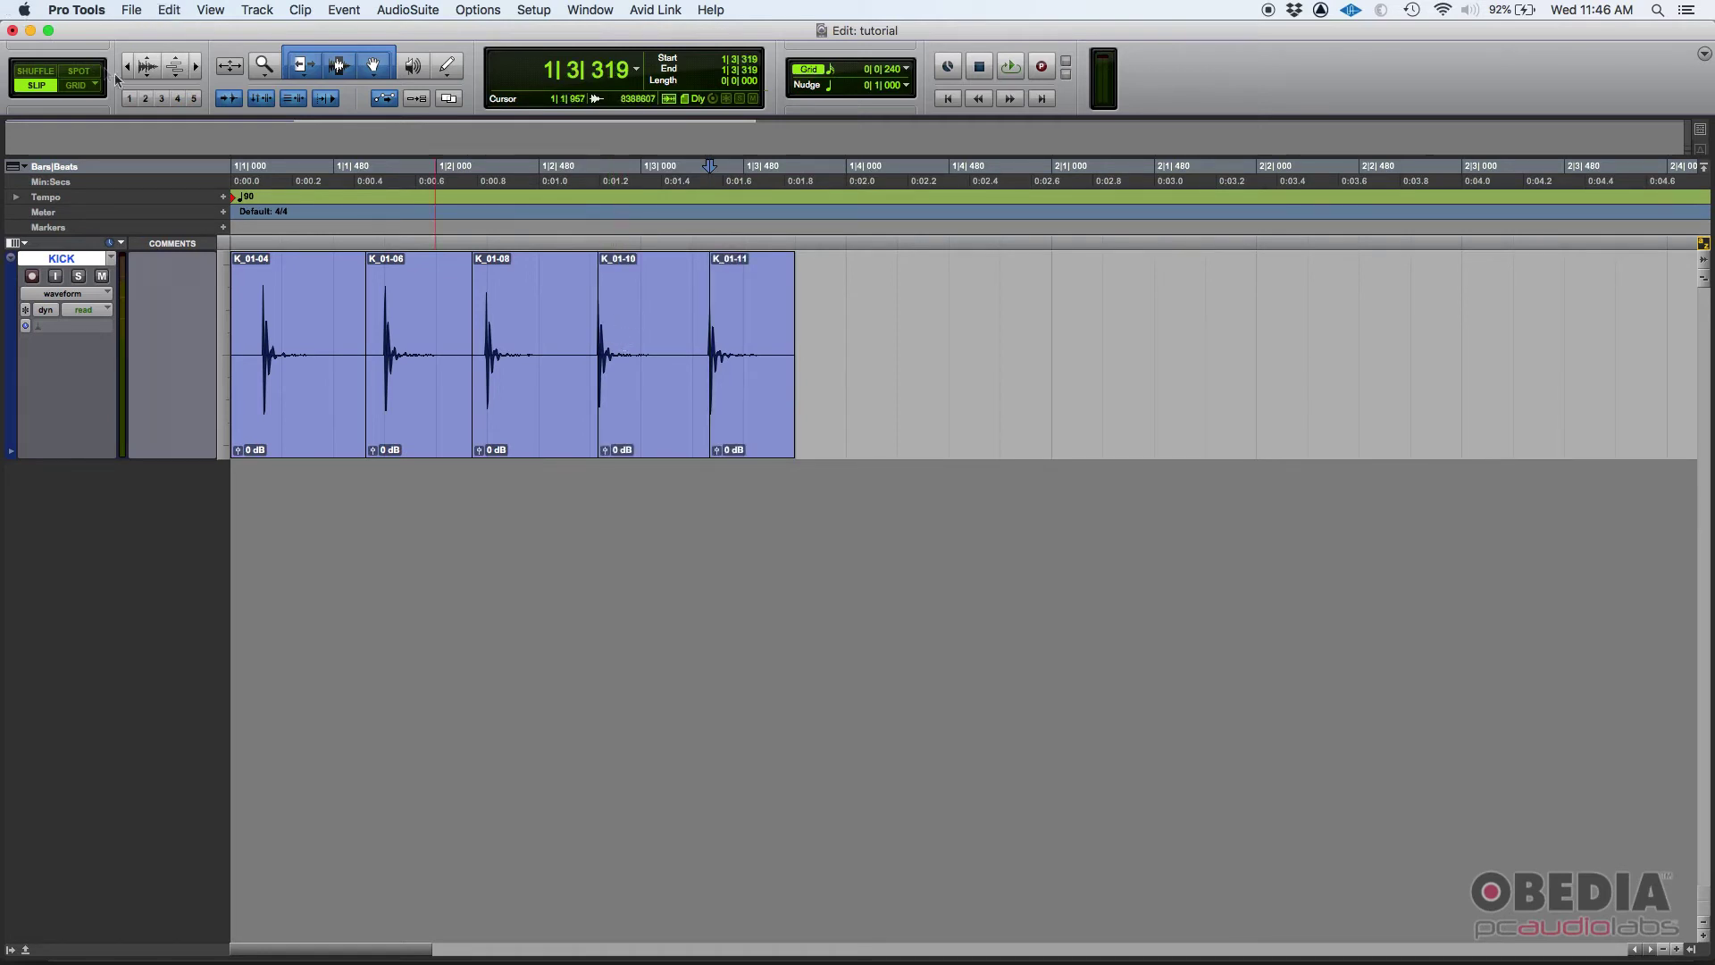
Snap clip K_01-10 onto 1|2|720, then extend K_01-10 and K_01-11 starts back in Slip mode
left_click(83, 90)
left_click_drag(651, 414, 710, 407)
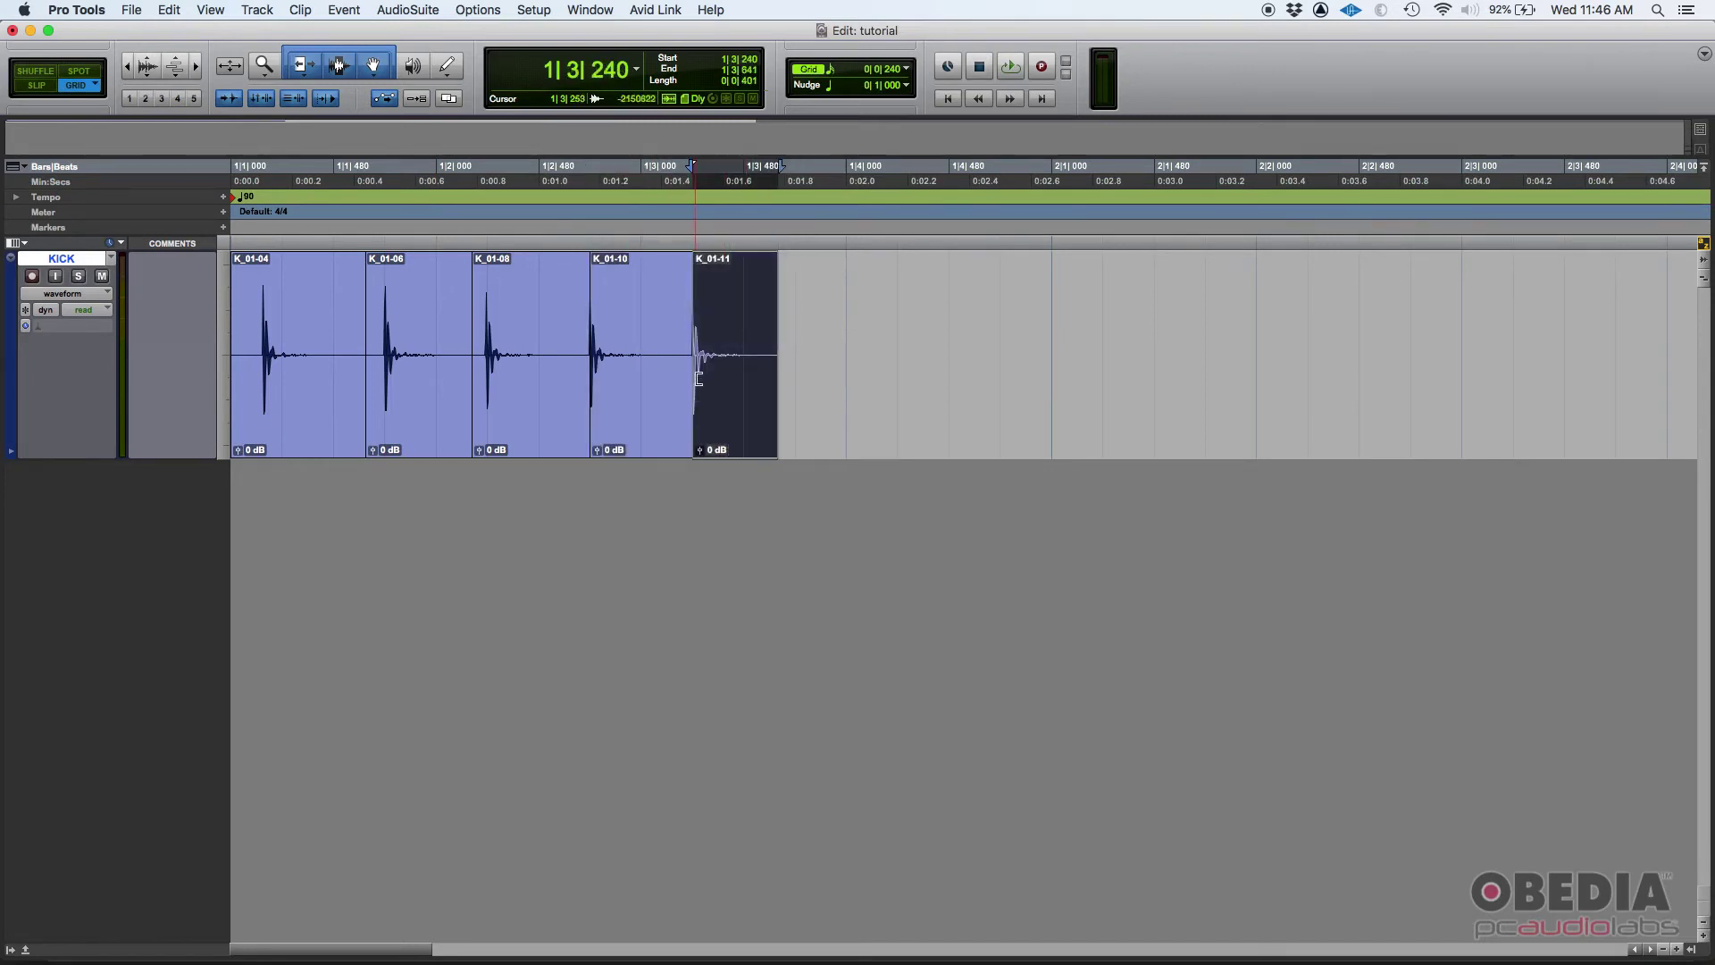
key("F1")
key("F2")
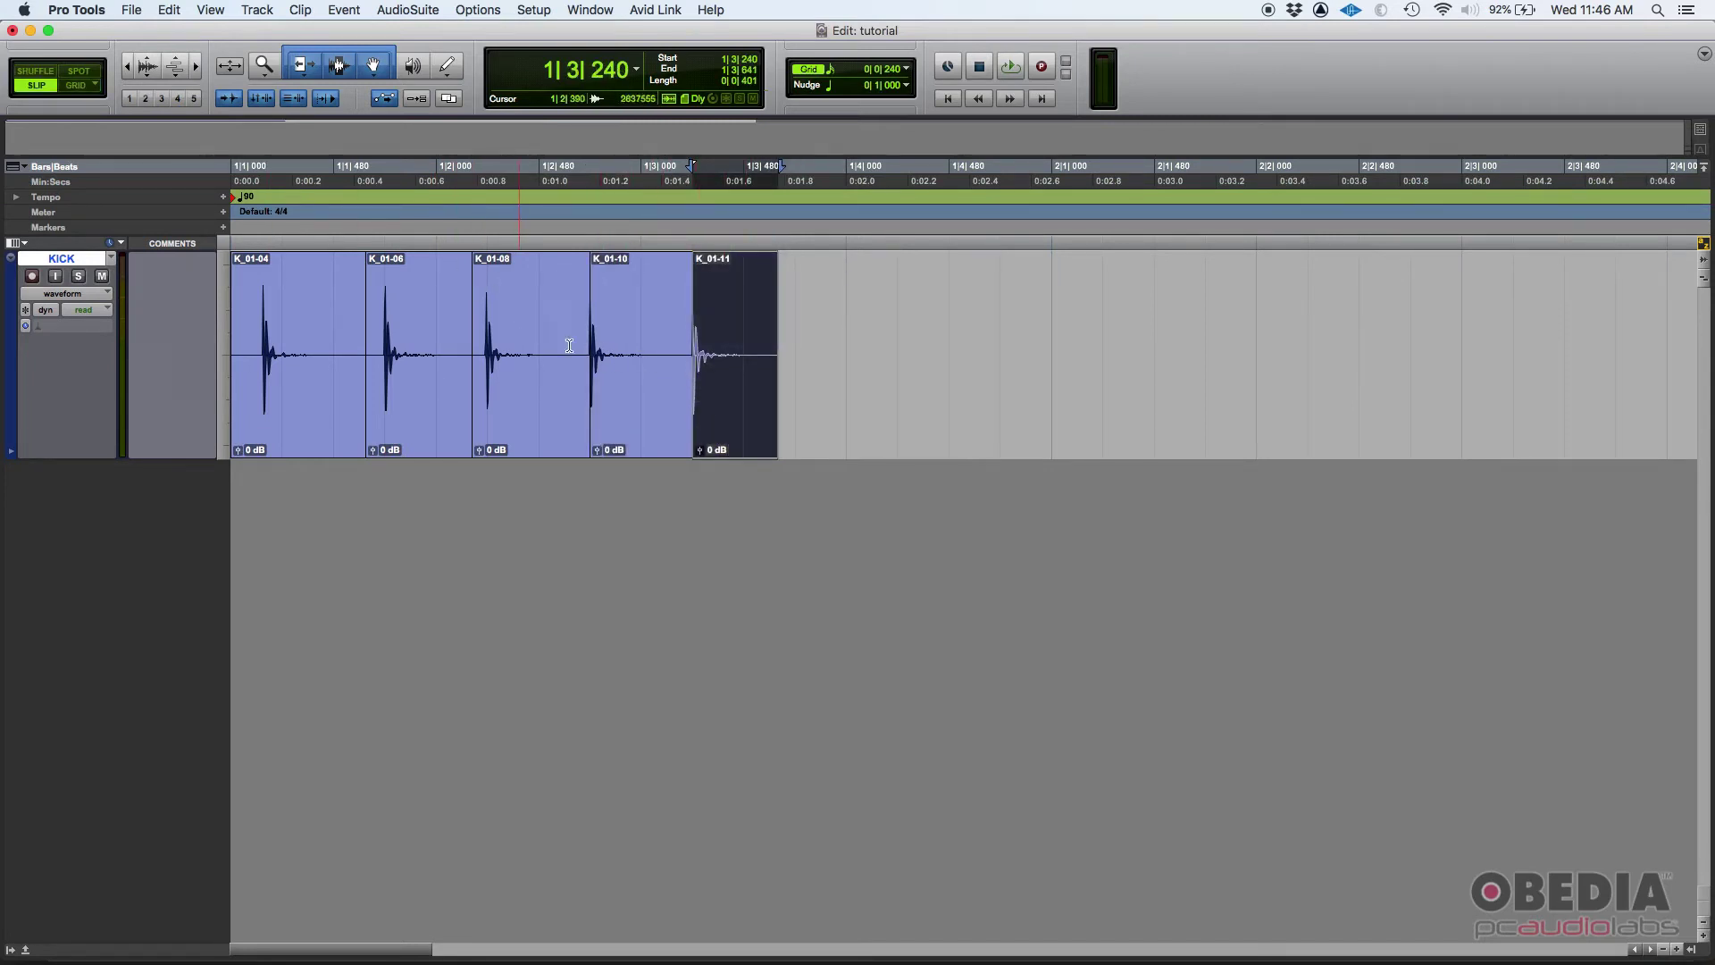
left_click_drag(599, 339, 581, 339)
left_click_drag(694, 339, 684, 341)
Split the first clip to create K_01-13, align it to the grid, and trim K_01-06 to meet it
left_click(263, 334)
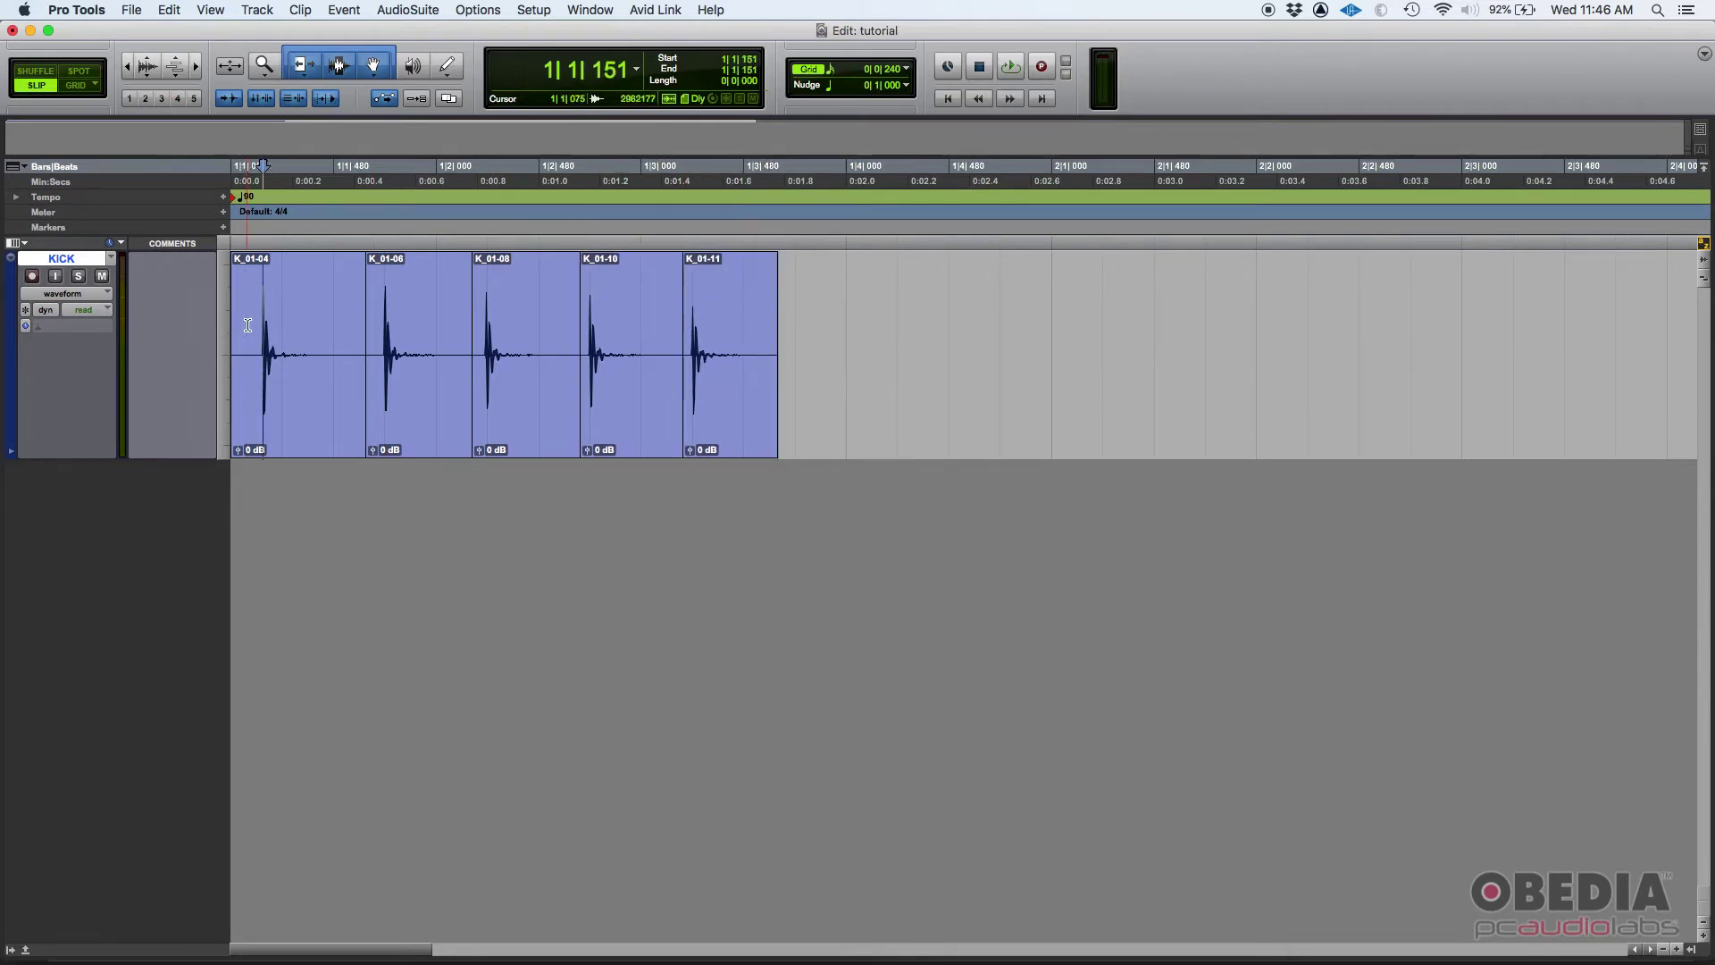
key("super+e")
left_click_drag(365, 343, 329, 382)
key("F1")
key("F2")
left_click(321, 314)
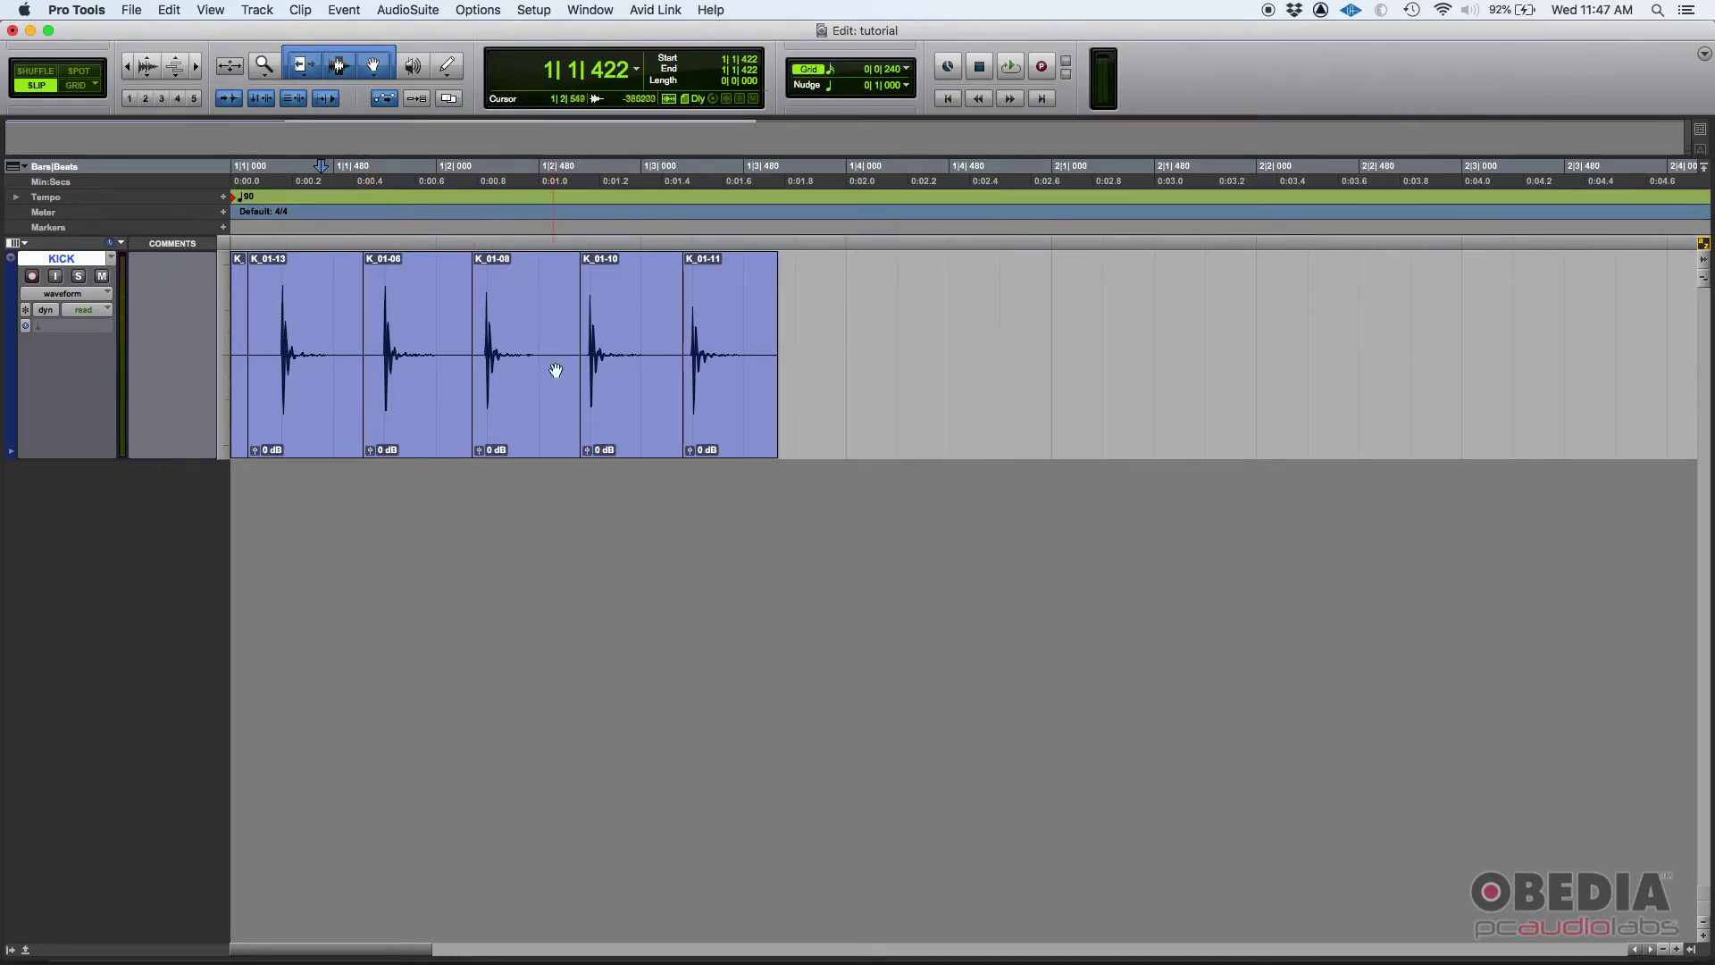
key("Return")
key("space")
key("space")
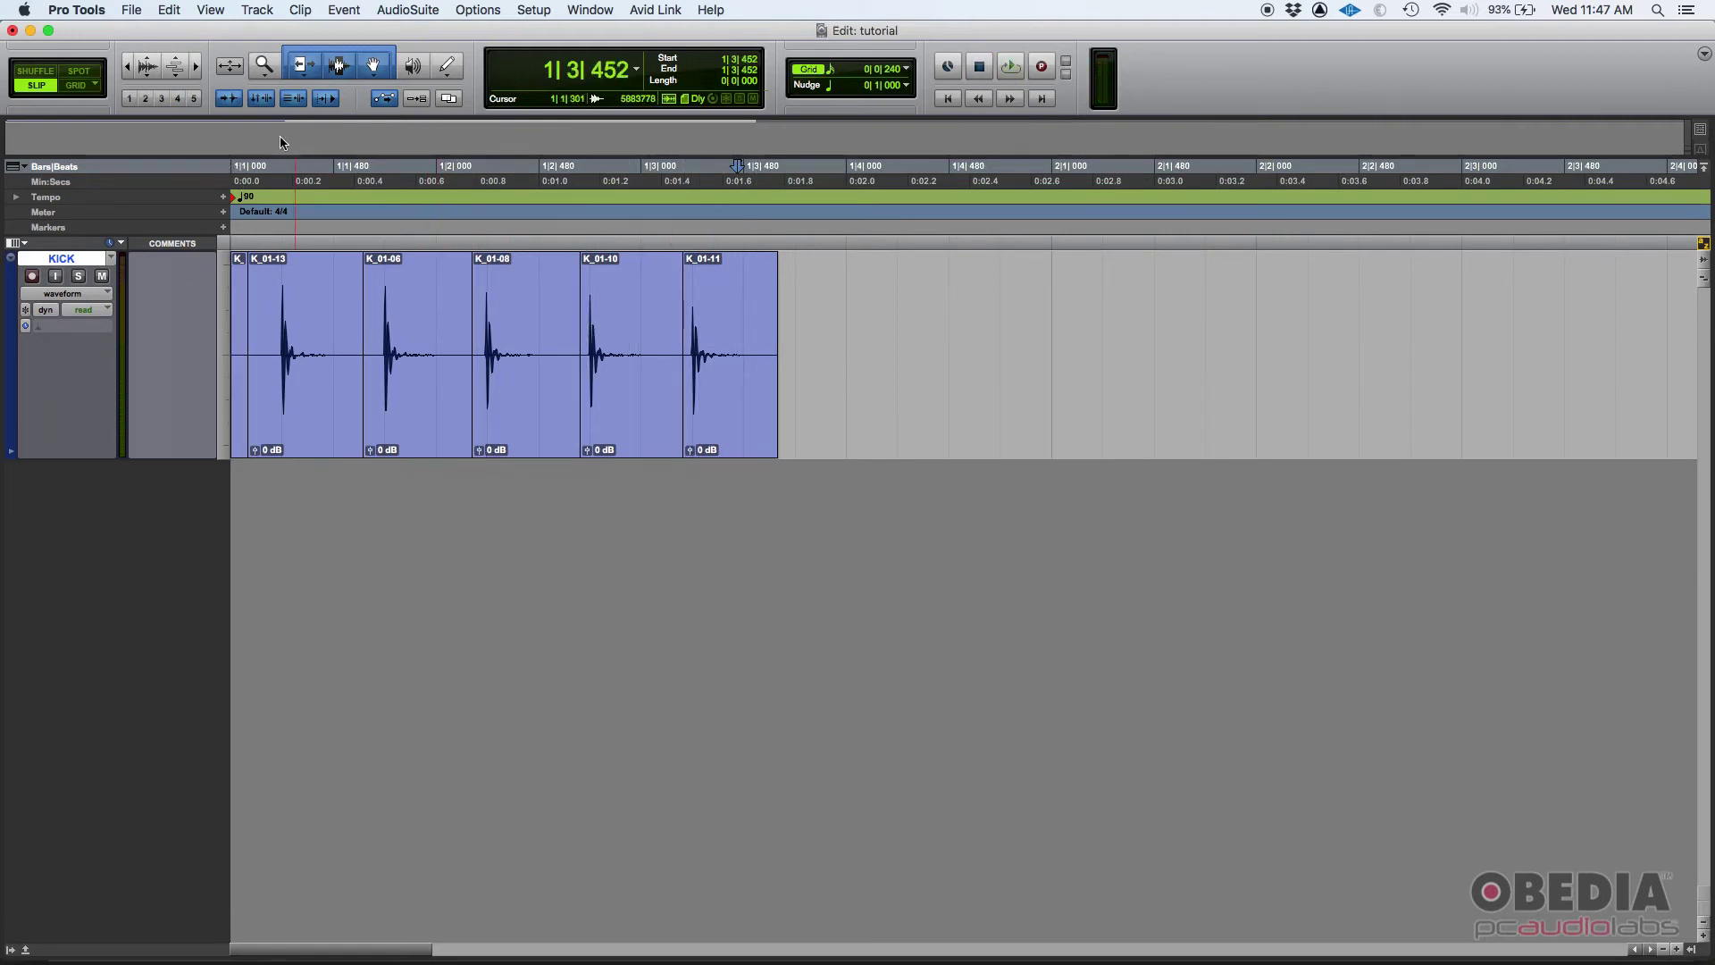
left_click(229, 104)
Zoom in on the kick clips and Tab through each transient, from the first hit to K_01-11, checking grid alignment
left_click(598, 326)
key("super+bracketright")
key("super+bracketright")
key("super+bracketright")
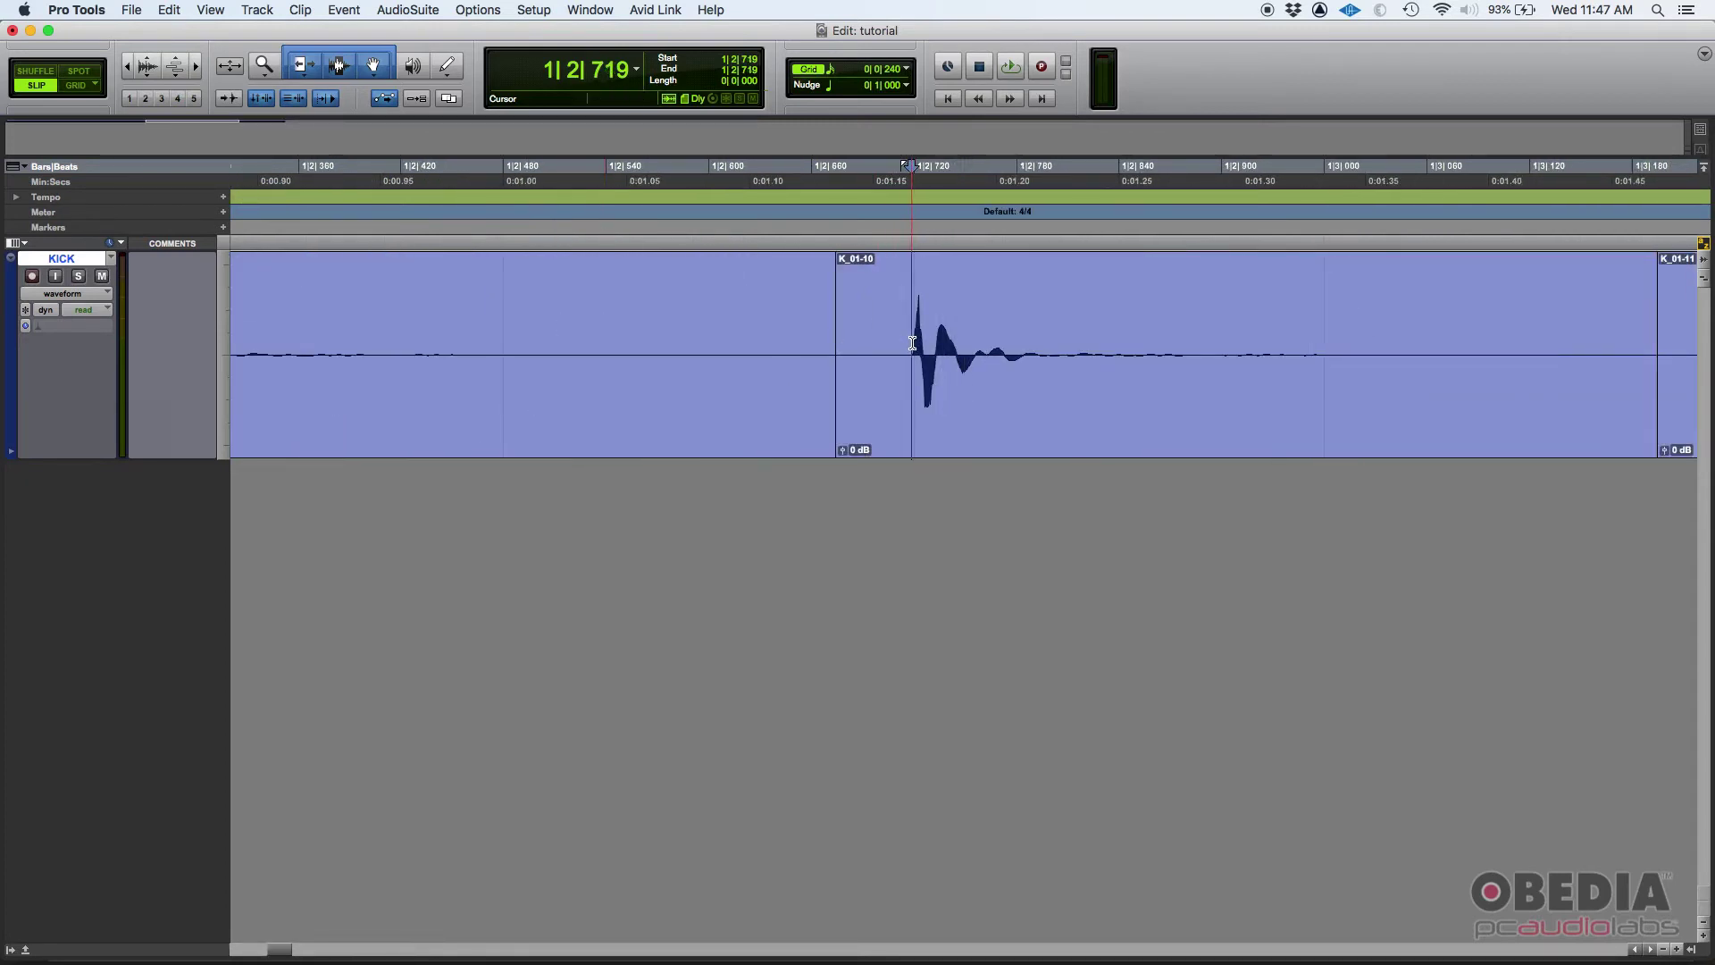
key("super+bracketleft")
key("super+bracketleft")
key("super+bracketleft")
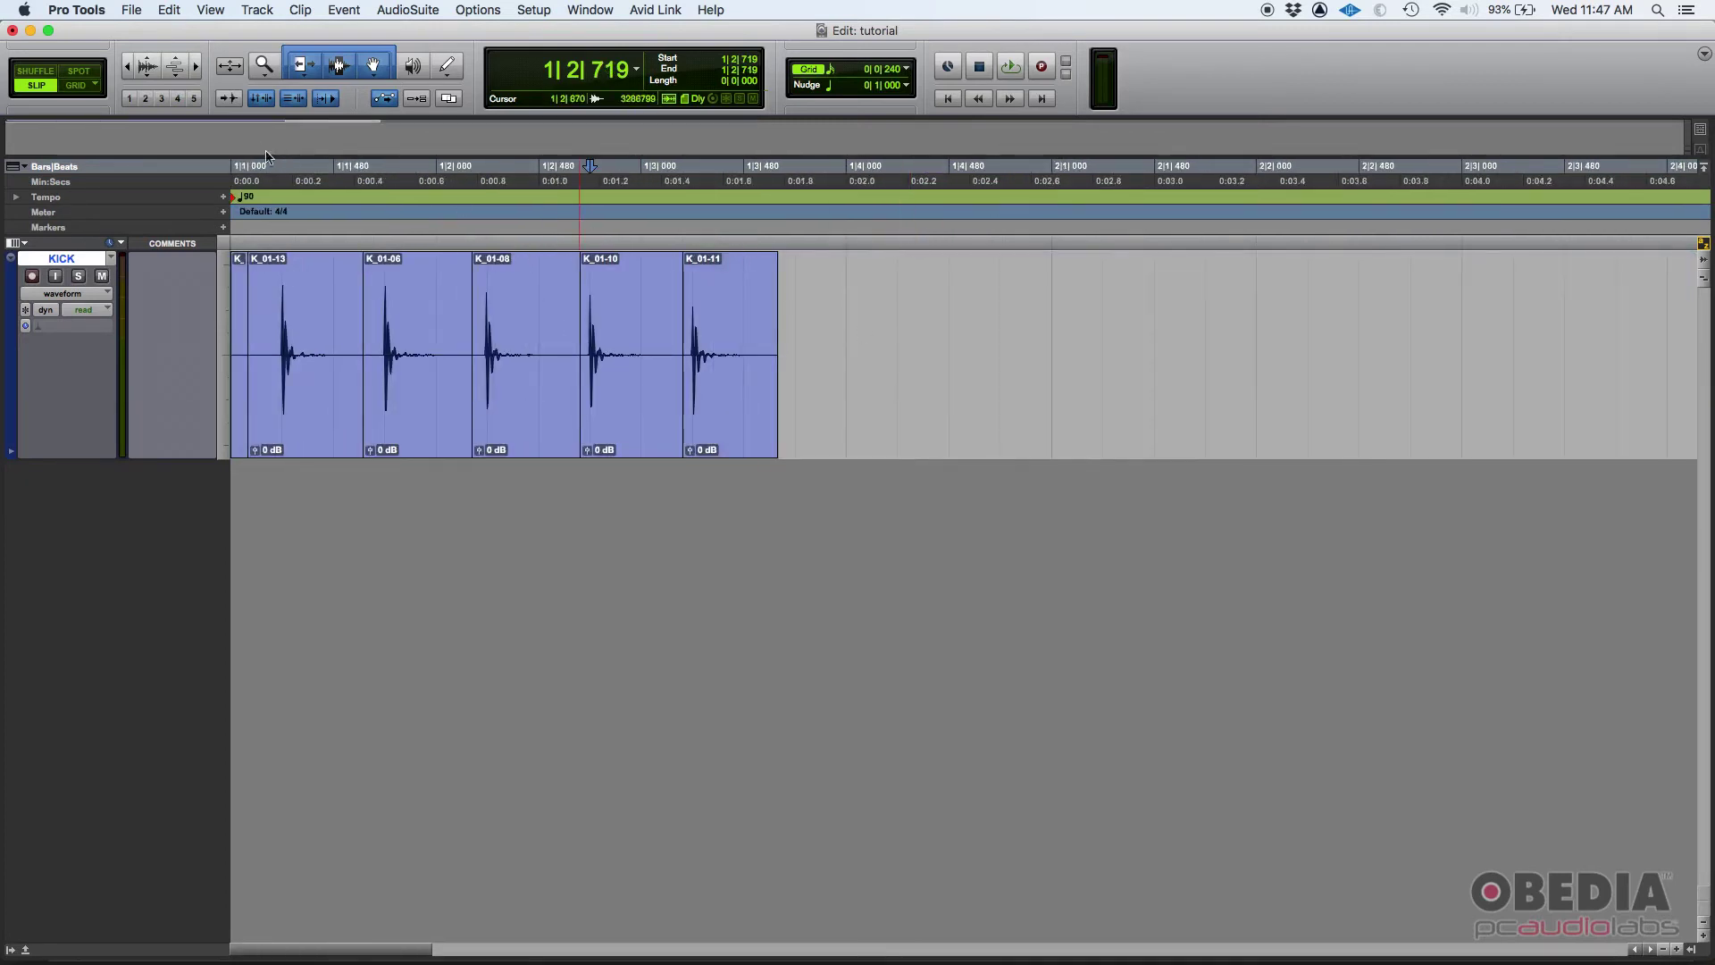
key("super+bracketright")
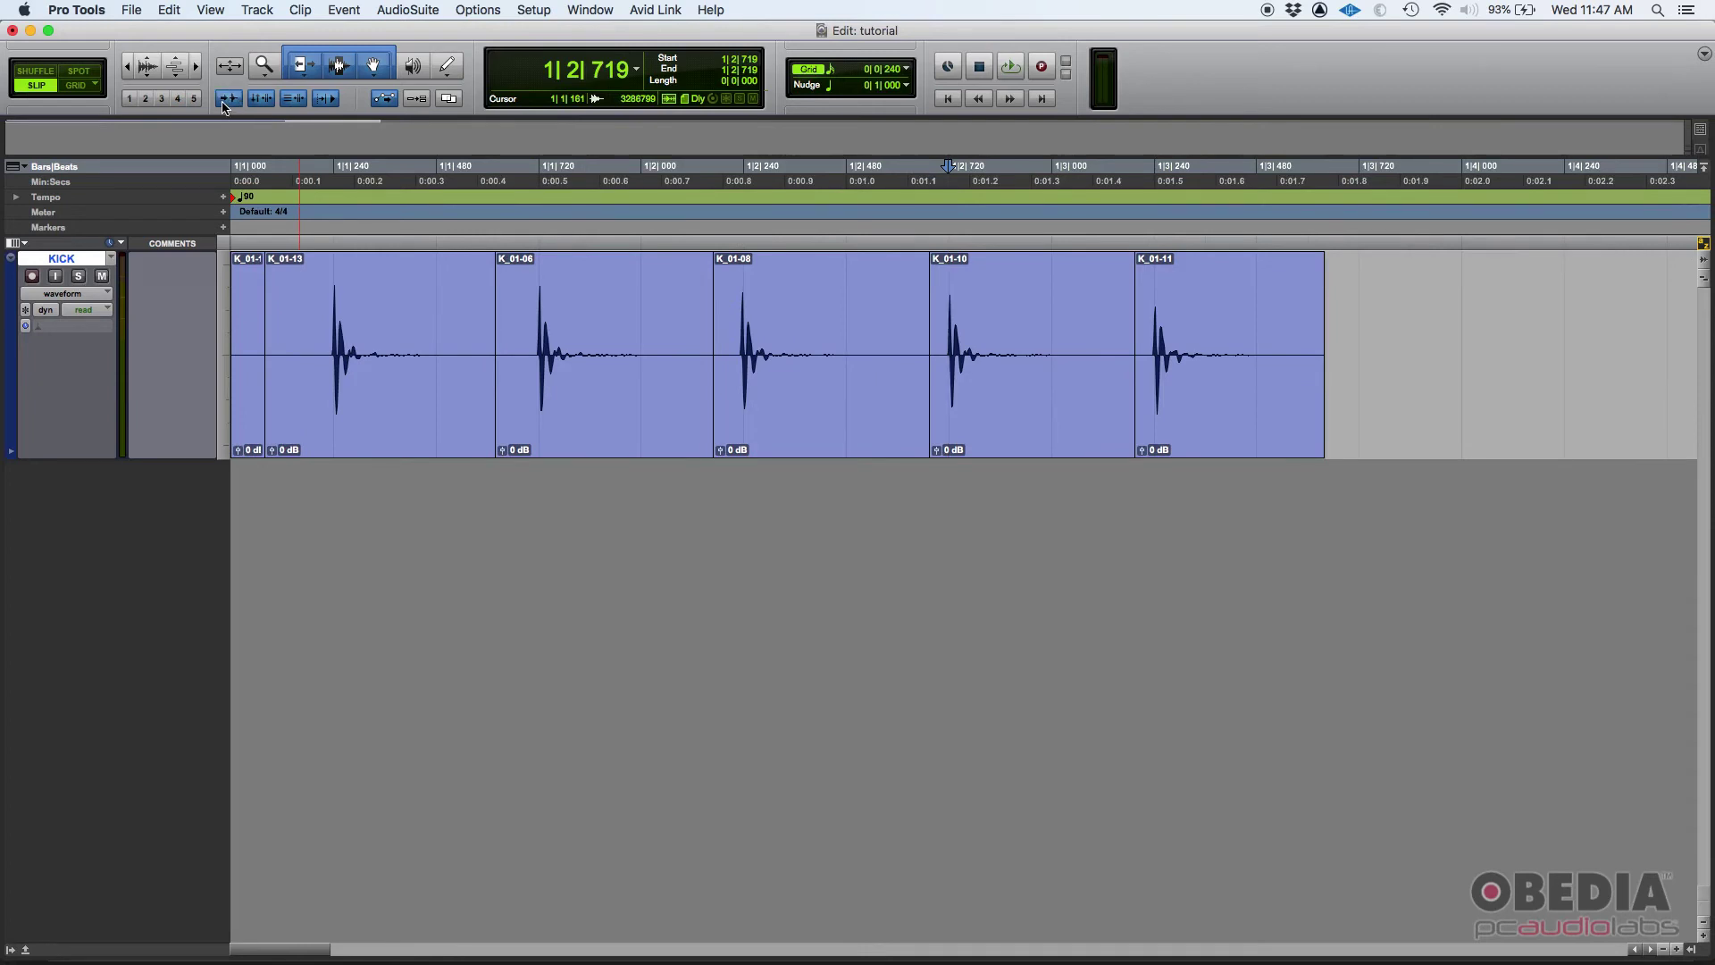
left_click(305, 312)
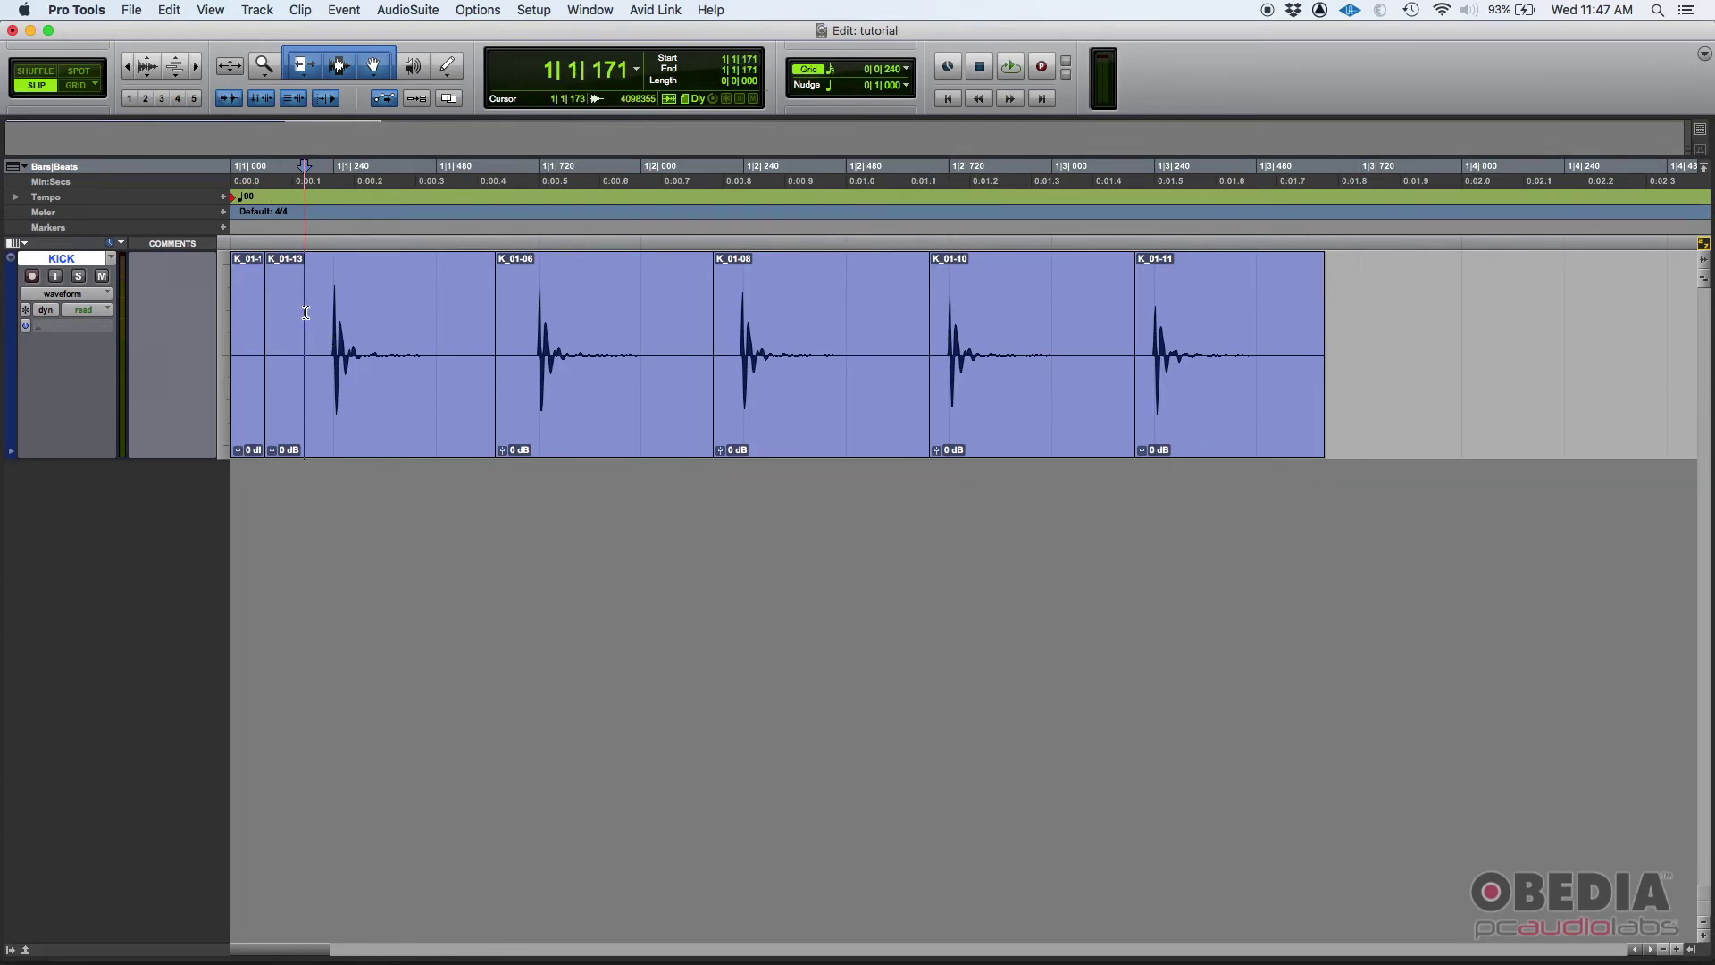
key("Tab")
key("Tab")
key("Tab")
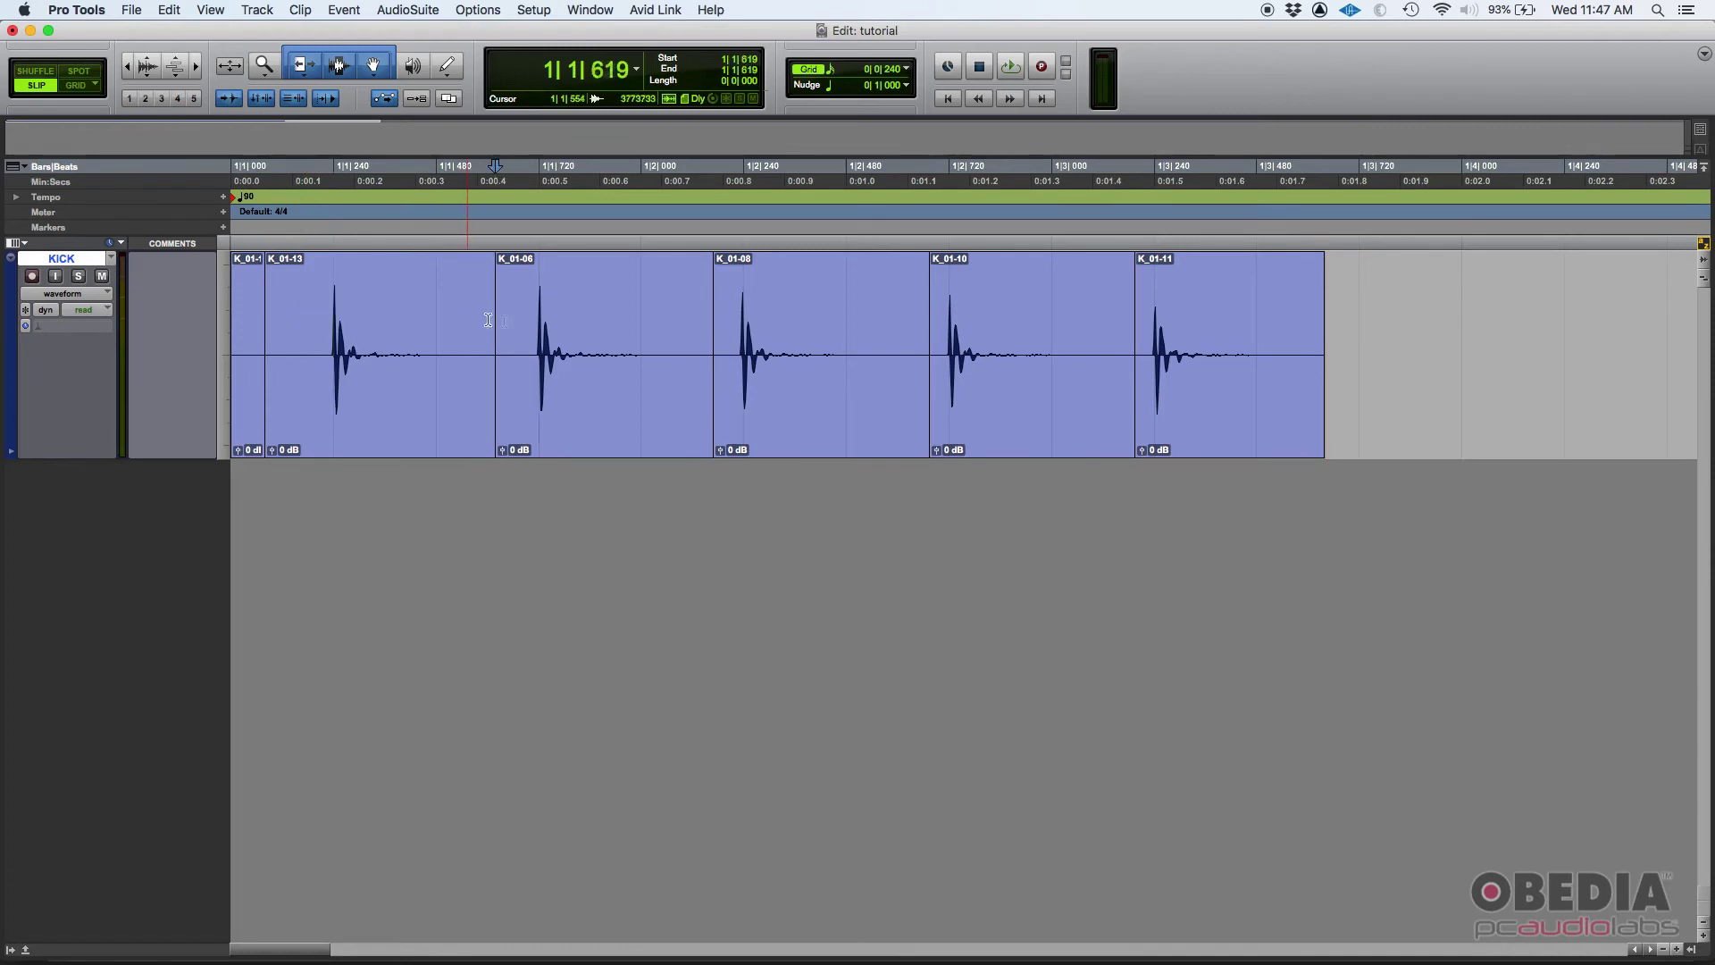
key("Tab")
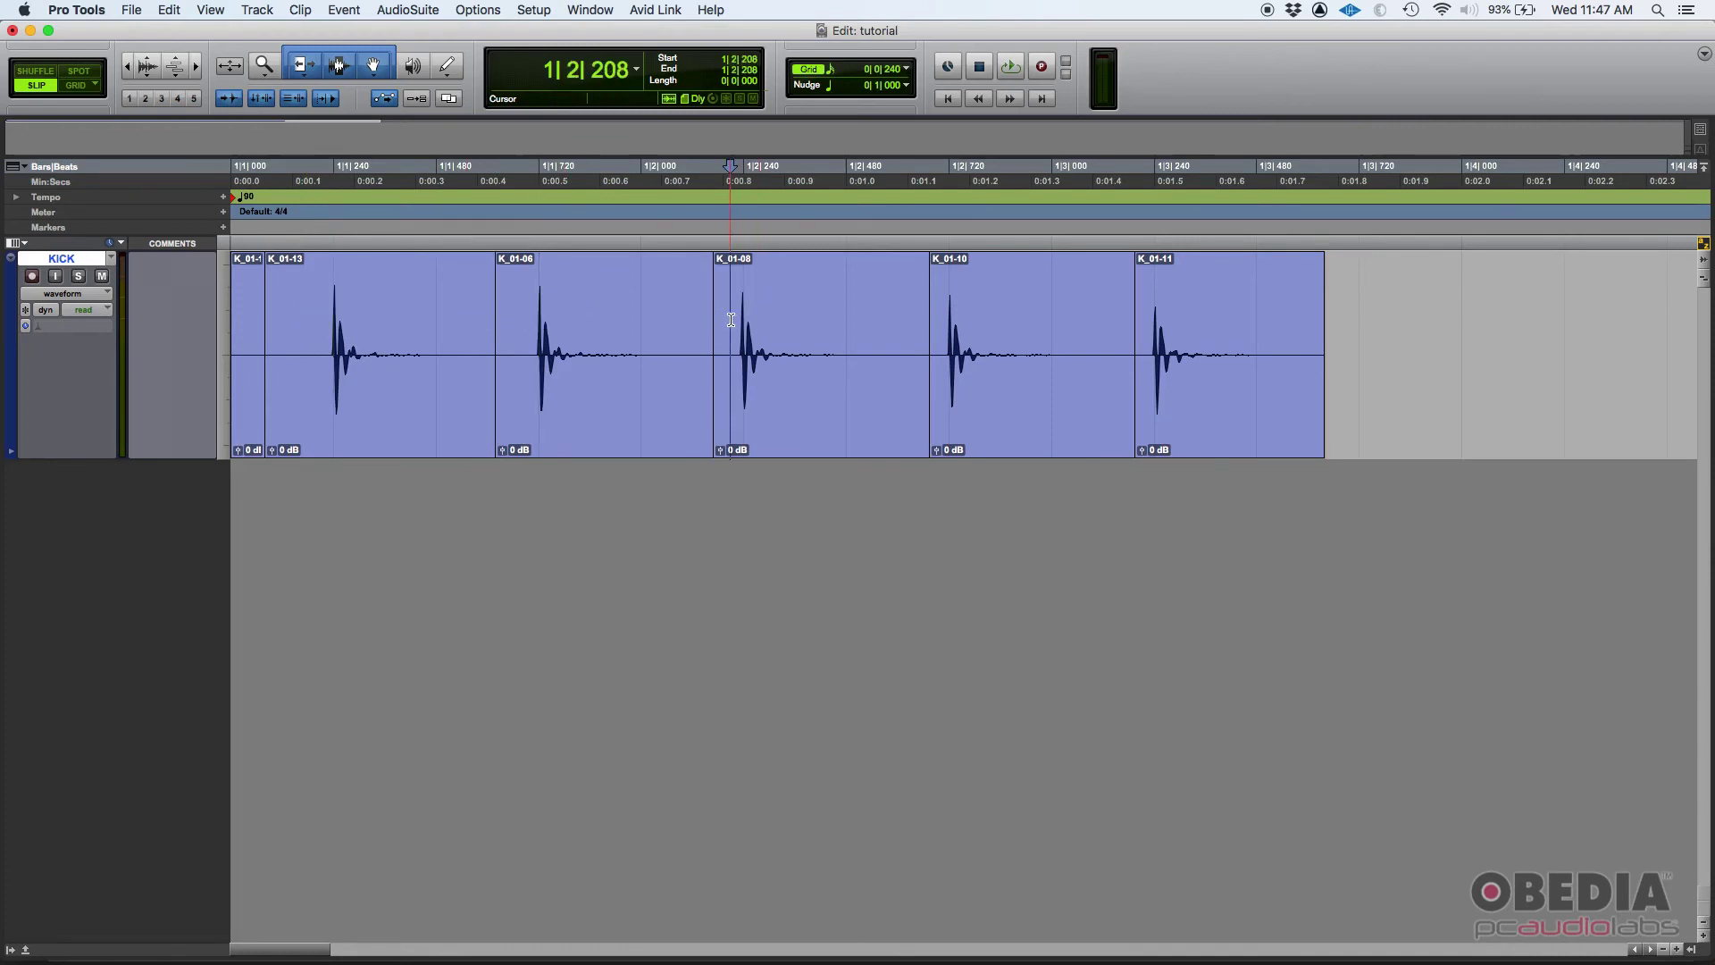
left_click(1147, 336)
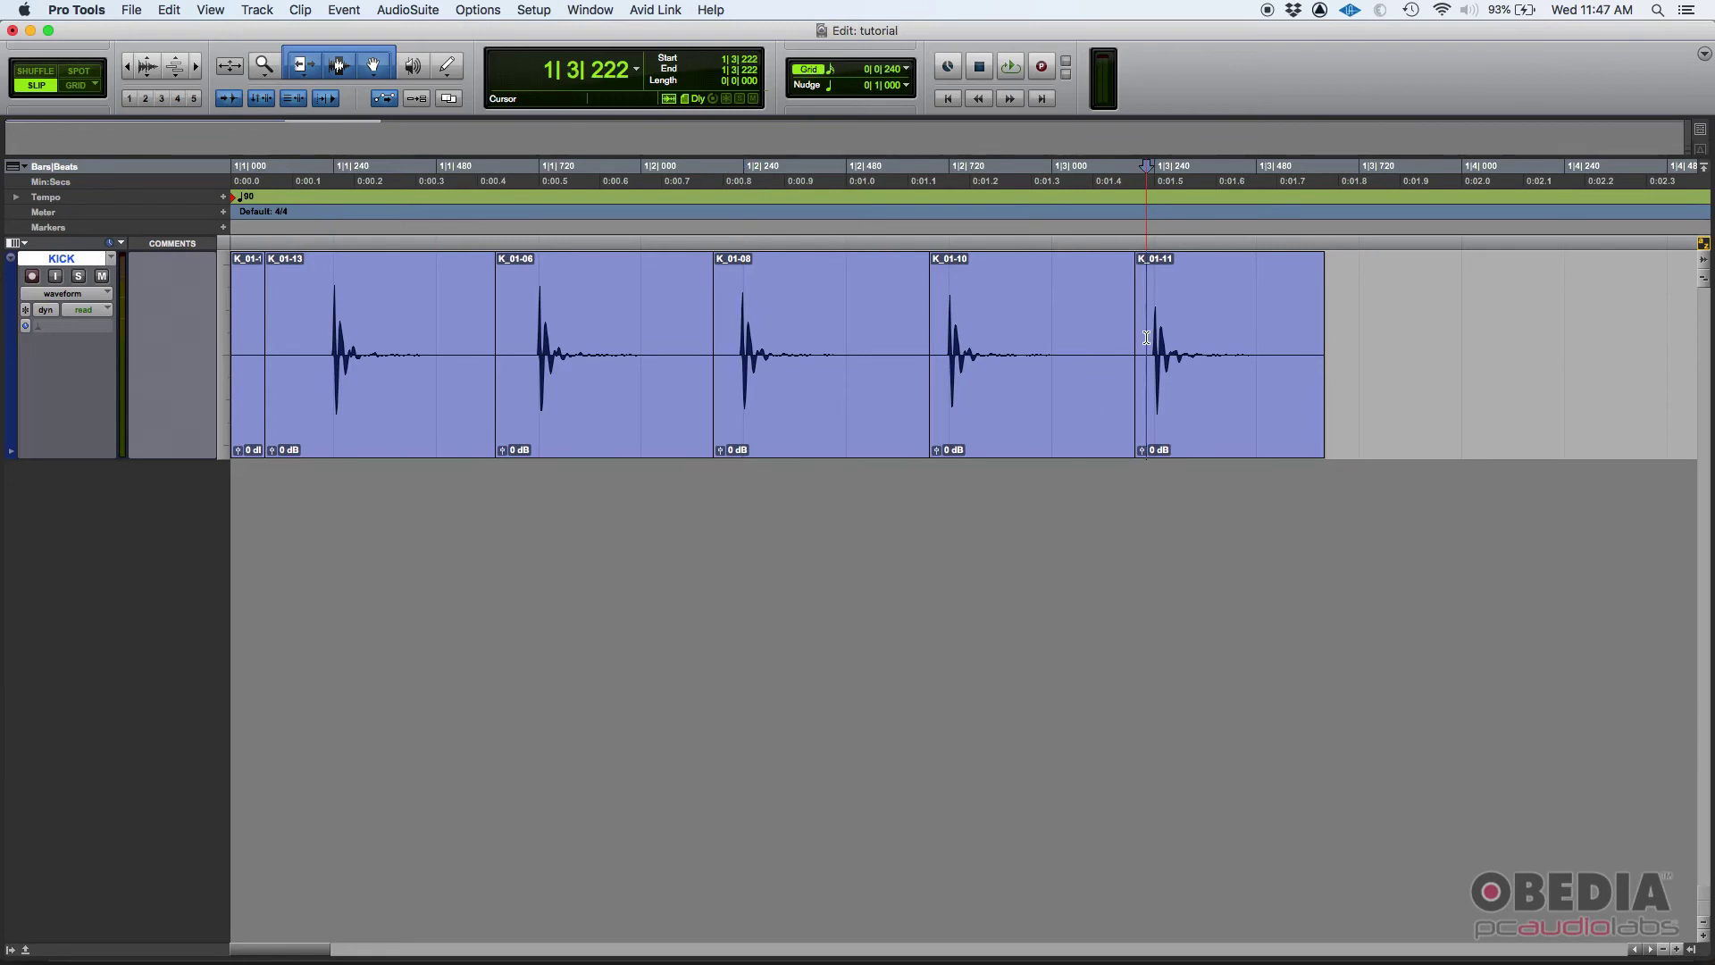
key("Tab")
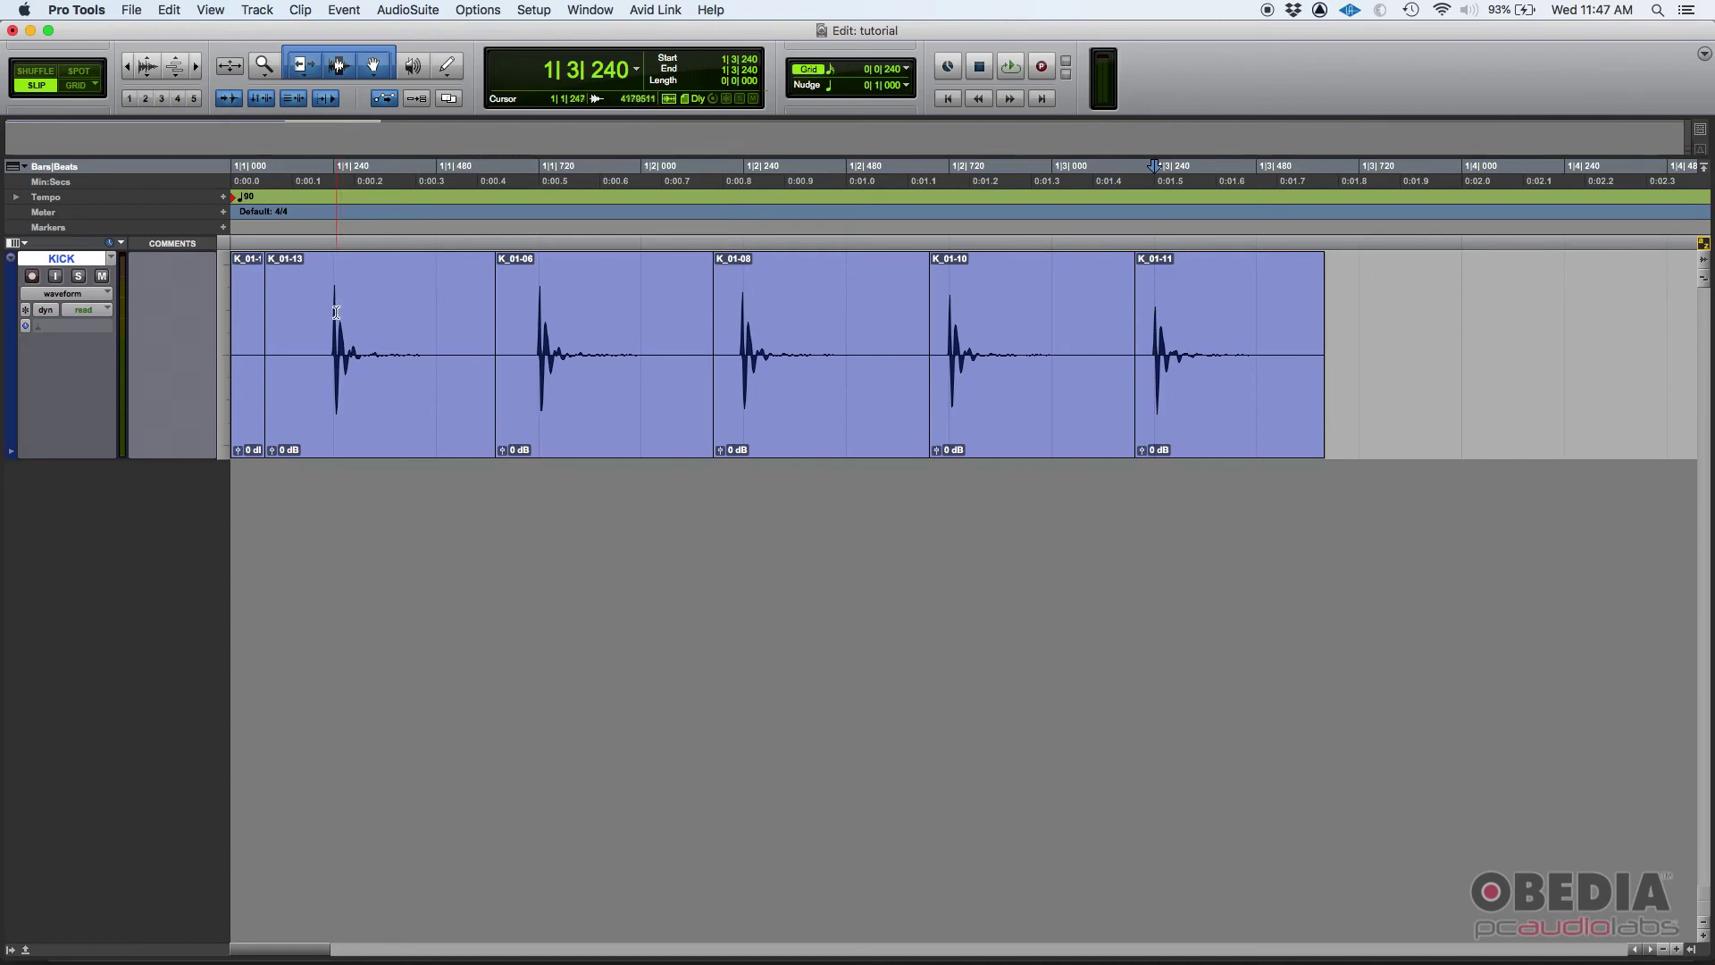
key("space")
key("space")
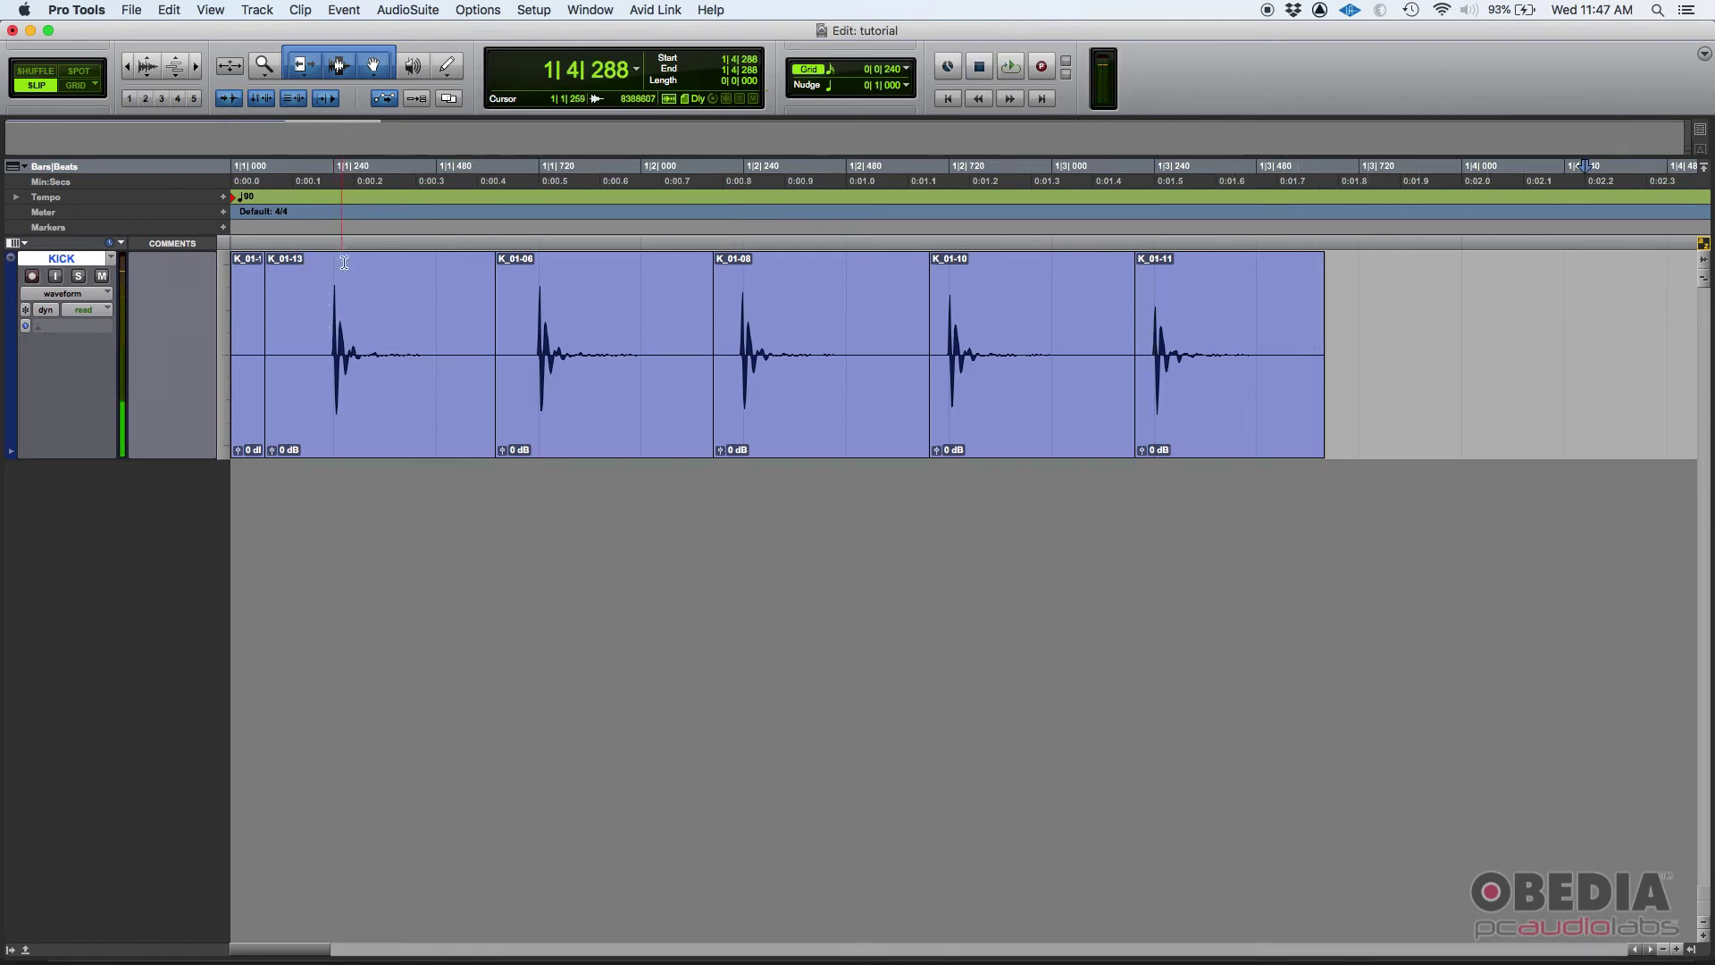